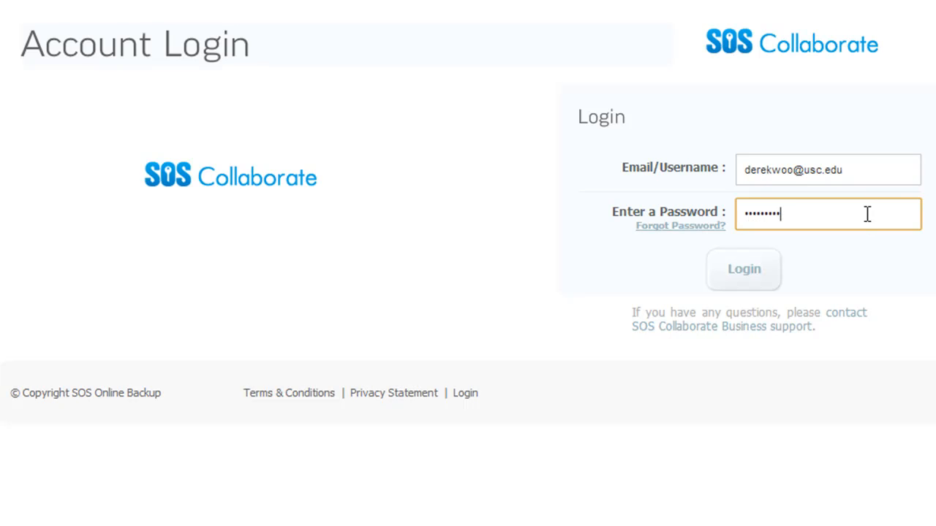
# Log in to the administrator account and decline the browser's offer to save the password for this site
pyautogui.press('Return')
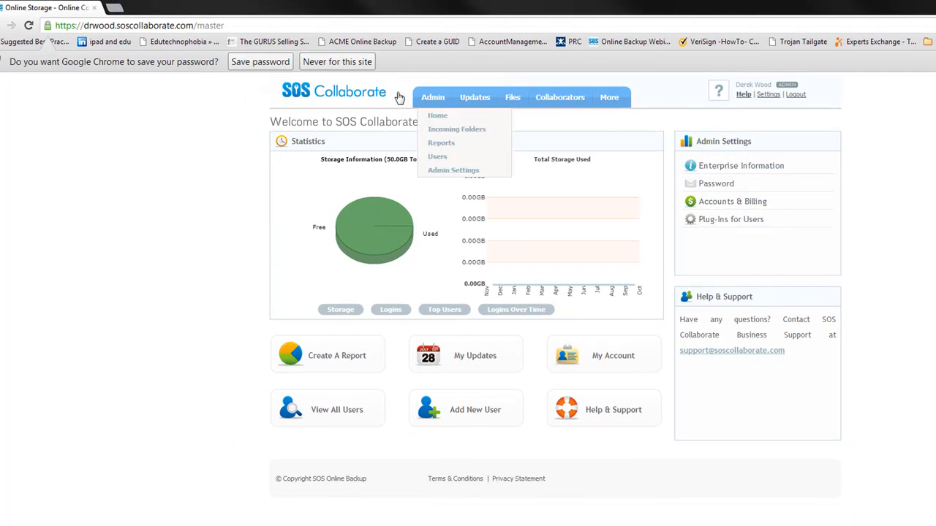
pyautogui.click(337, 61)
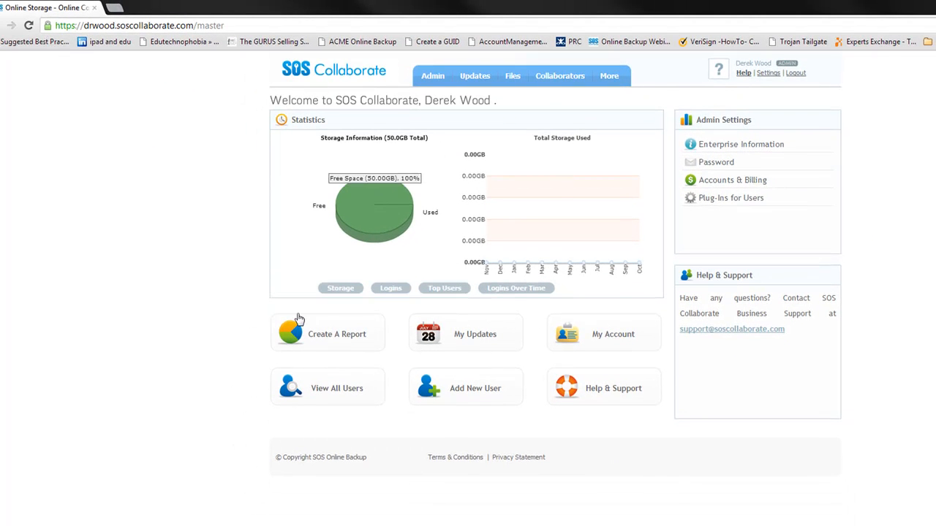
pyautogui.moveTo(388, 184)
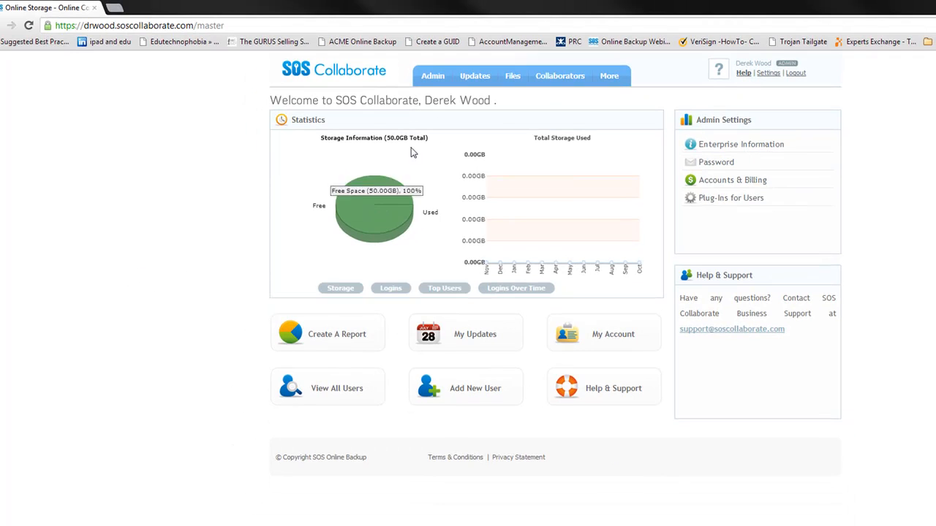
pyautogui.moveTo(473, 79)
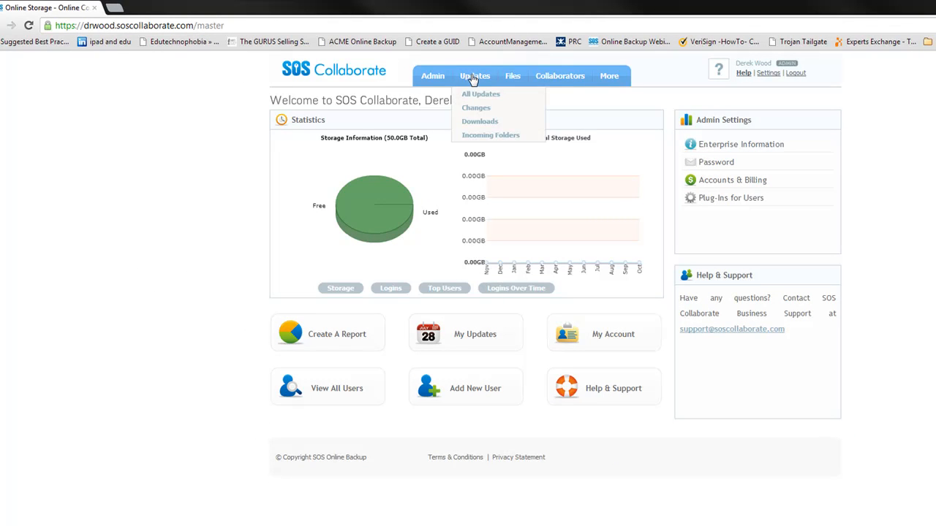
# Start adding a new user and enter the user's first name, last name and e-mail address
pyautogui.click(461, 392)
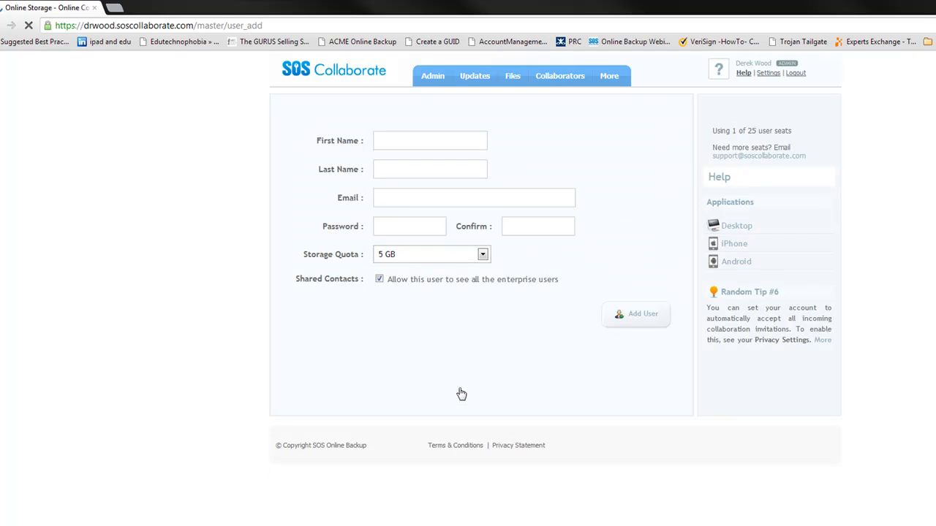
pyautogui.click(412, 142)
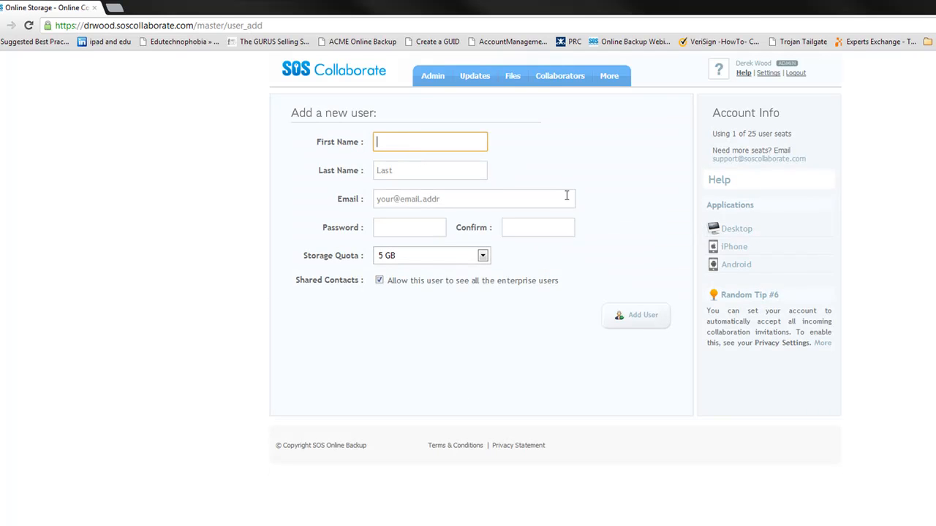
pyautogui.write('John')
pyautogui.press('Tab')
pyautogui.write('Doe')
pyautogui.press('Tab')
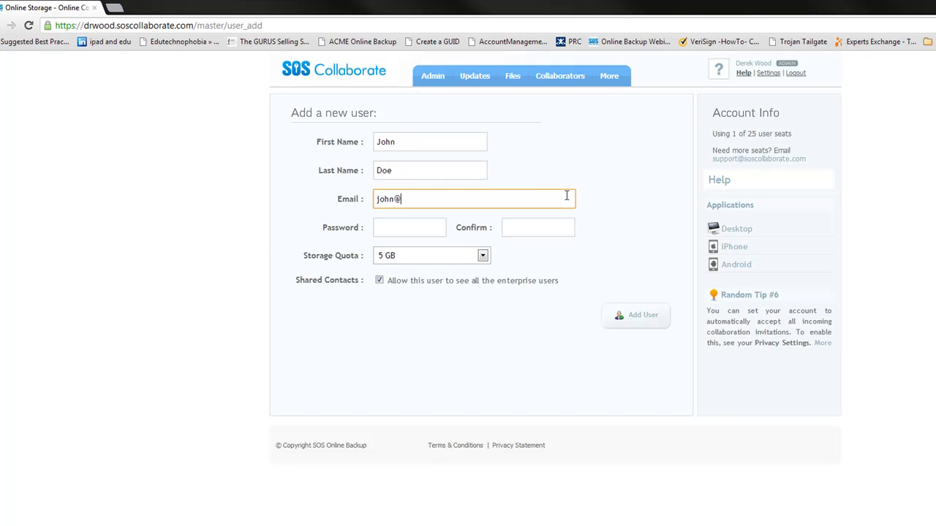
pyautogui.write('john@doe.com')
pyautogui.press('Tab')
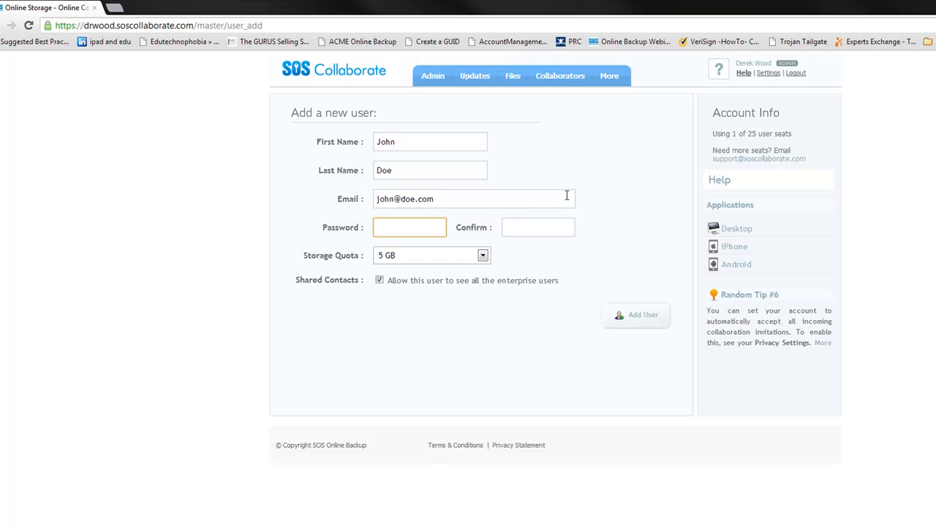
# Enter and confirm the new user's password, and add the user with the 5 GB storage quota
pyautogui.write('••••••••')
pyautogui.press('Tab')
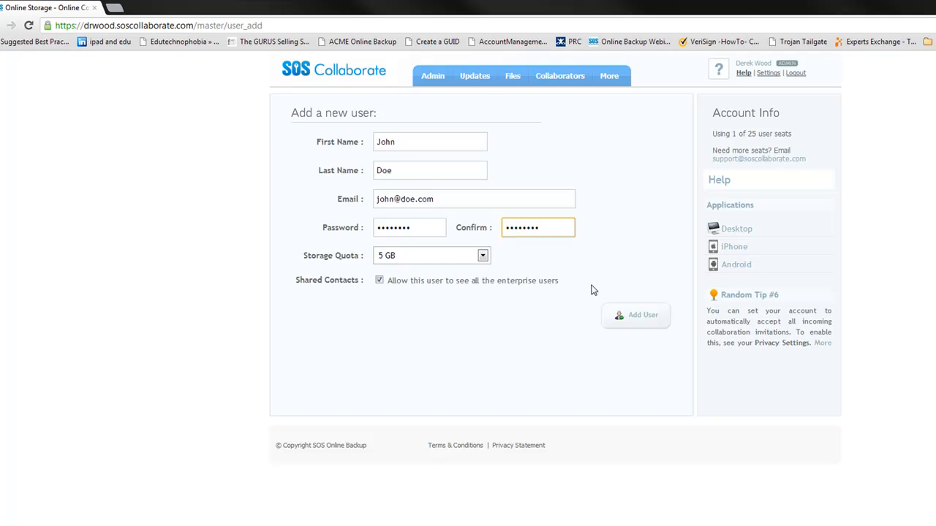
pyautogui.click(641, 325)
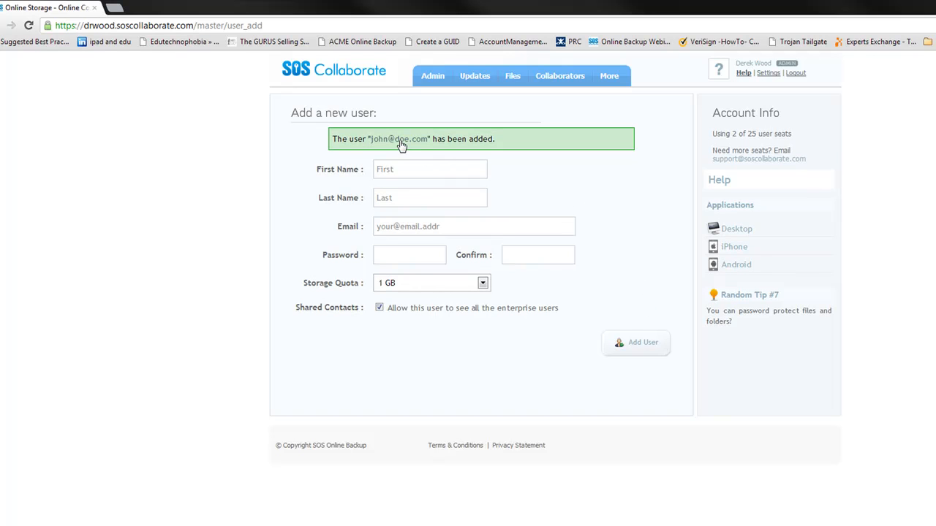
# Show the list of enterprise users and switch to the newly added user's account
pyautogui.moveTo(471, 83)
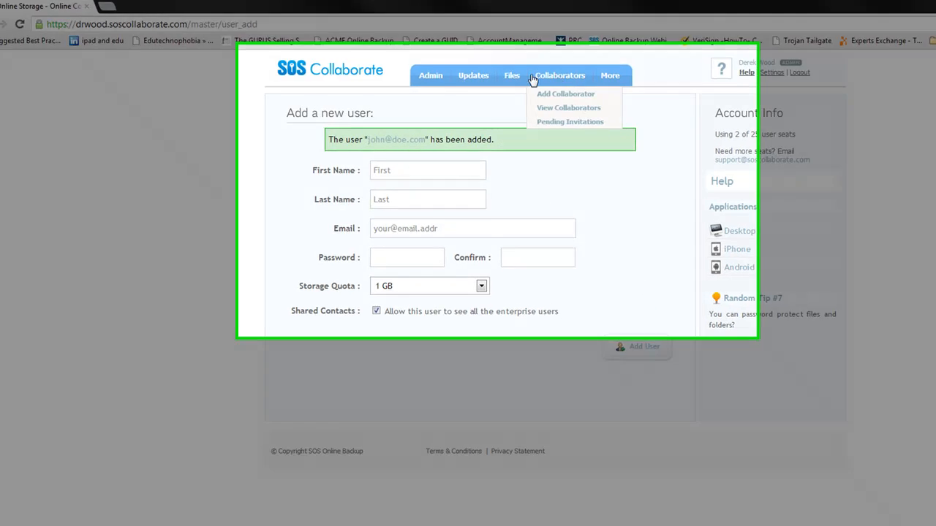
pyautogui.moveTo(429, 77)
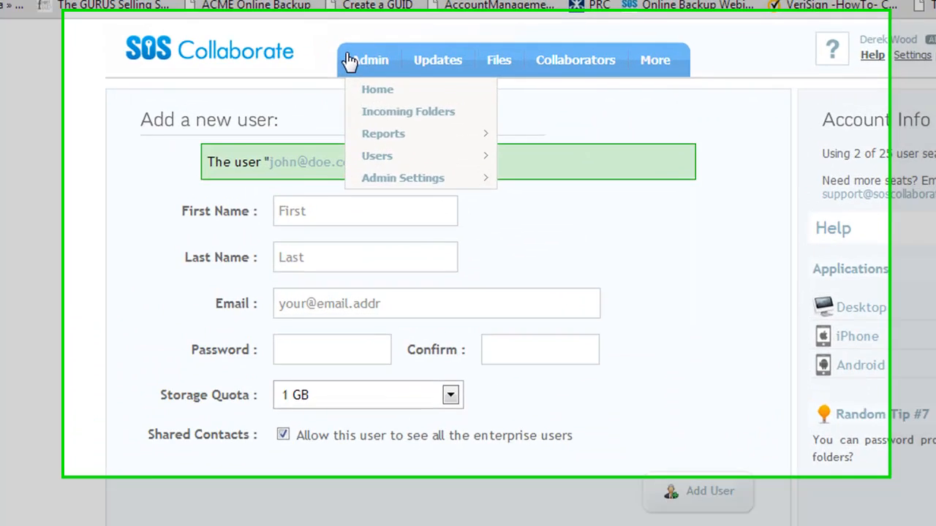
pyautogui.moveTo(401, 167)
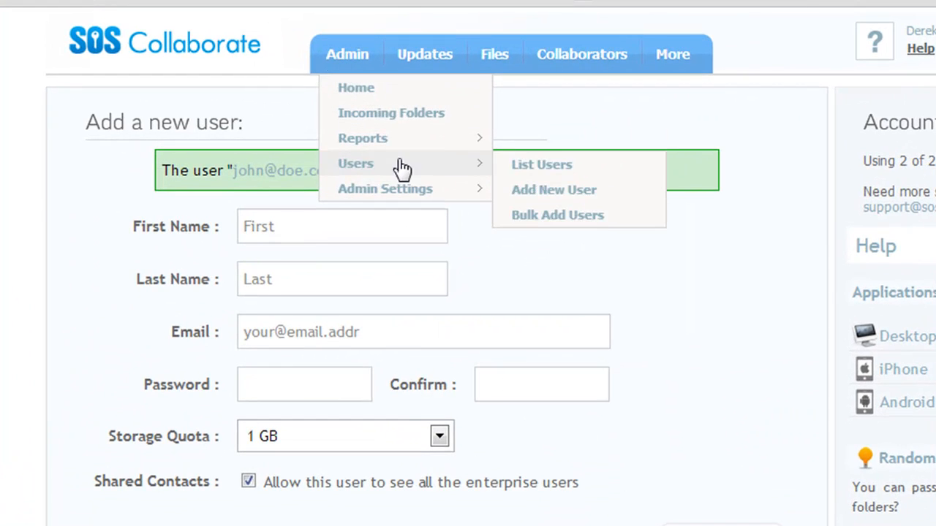
pyautogui.click(552, 170)
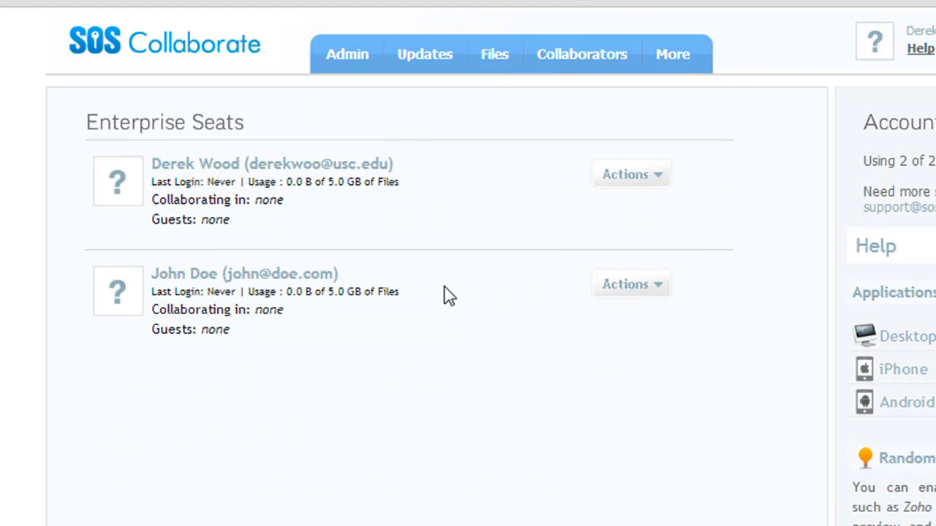
pyautogui.click(657, 286)
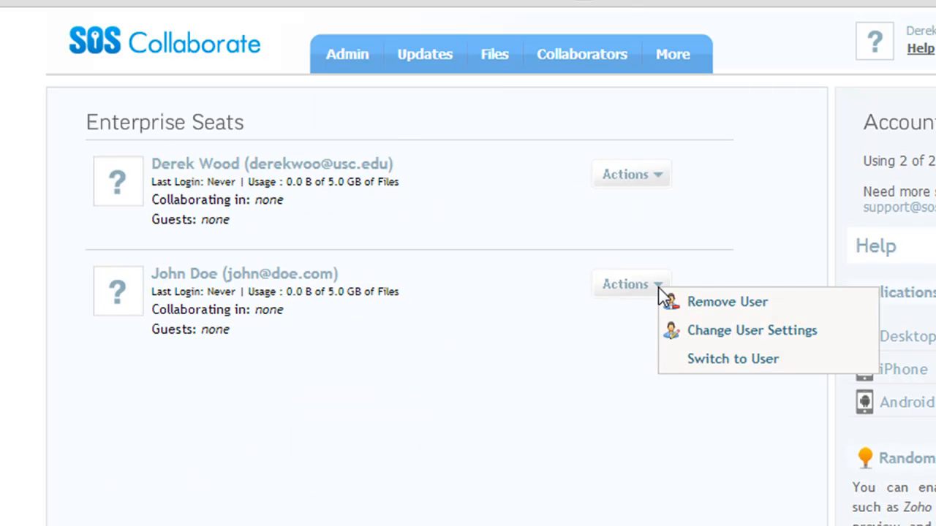
pyautogui.click(713, 361)
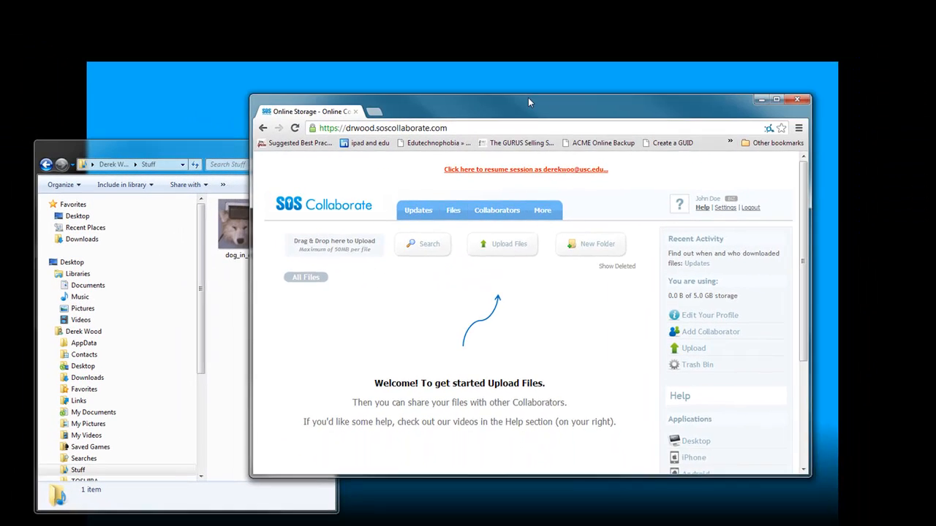
# Arrange the browser window and the local Stuff folder window side by side
pyautogui.moveTo(561, 86); pyautogui.dragTo(569, 90)
pyautogui.click(221, 148)
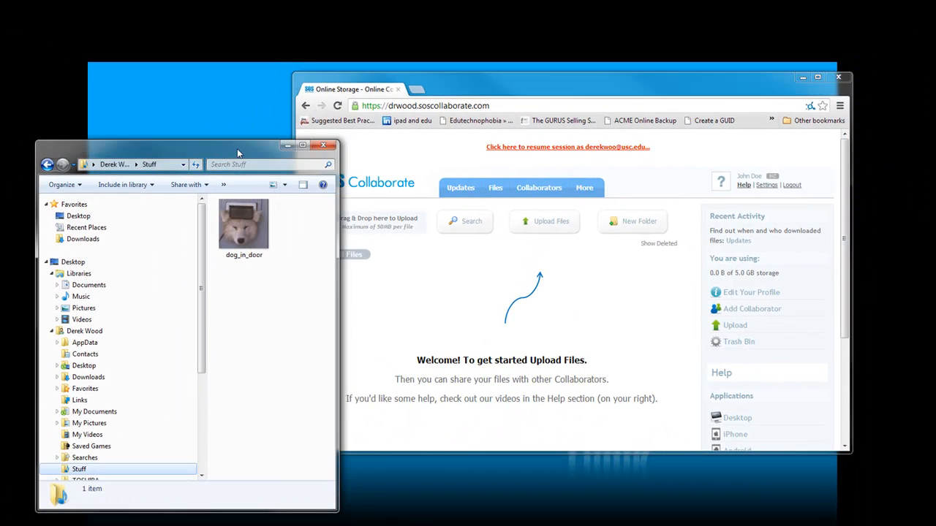
pyautogui.moveTo(243, 146); pyautogui.dragTo(215, 140)
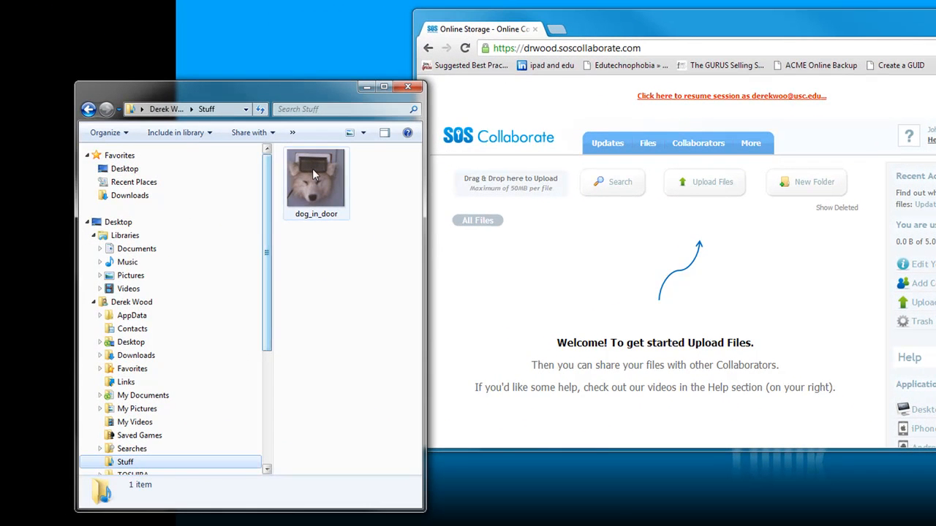
# Create a new online folder named "Stuff" in All Files
pyautogui.scroll(-1, 266, 232)
pyautogui.scroll(1, 267, 232)
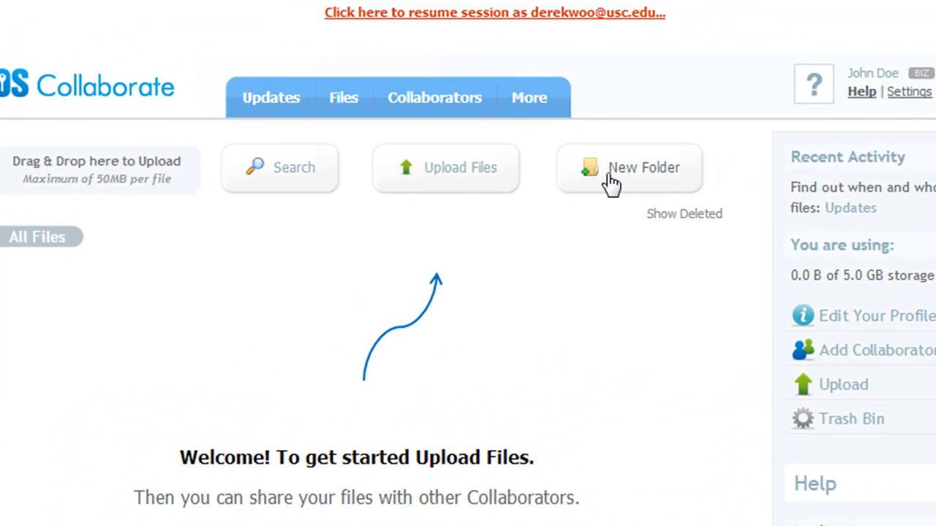
pyautogui.click(667, 177)
pyautogui.click(494, 113)
pyautogui.write('Stuf')
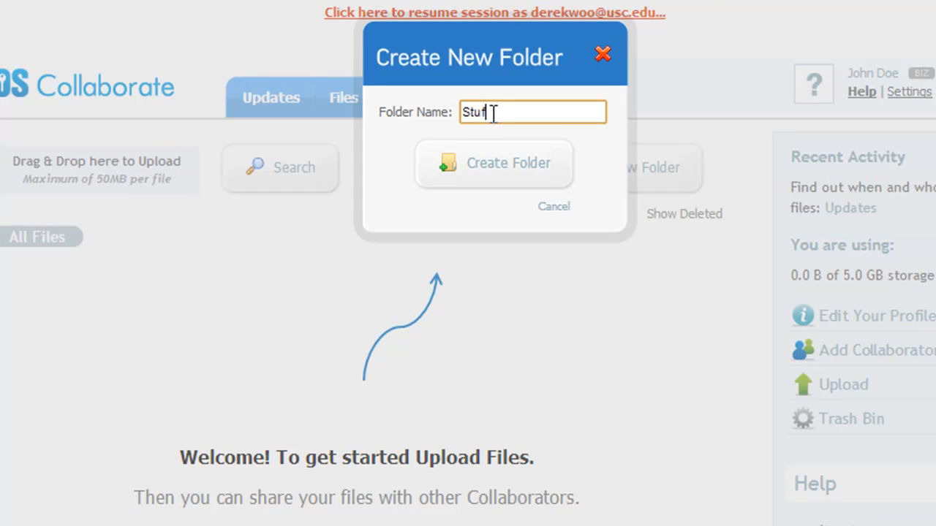
pyautogui.click(495, 162)
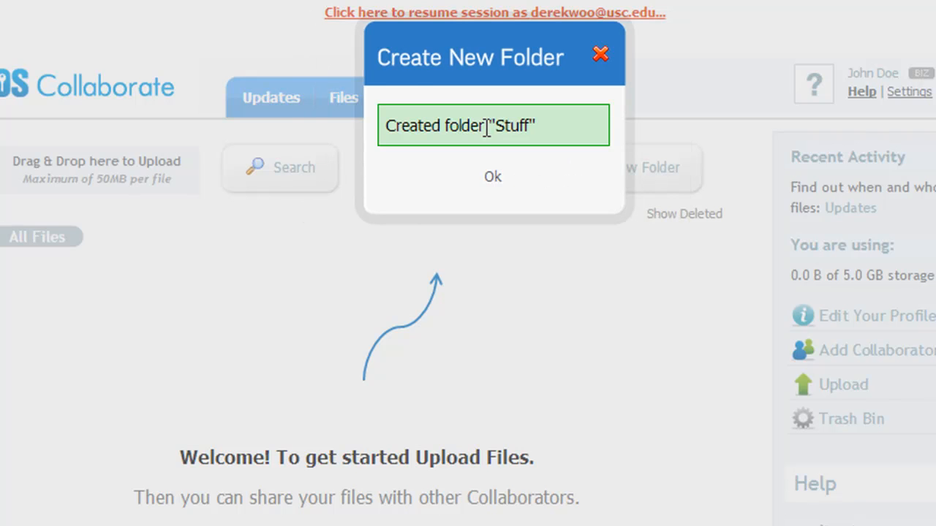
pyautogui.click(488, 175)
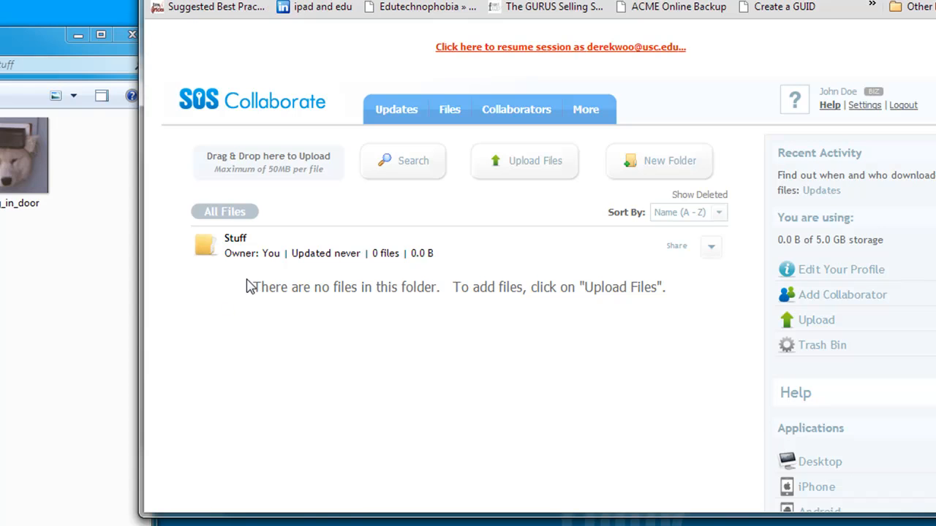
# Open the online Stuff folder and add all files from businesshome_nodropdown through vizio_newbackupwizard in the assets folder to its upload list
pyautogui.click(212, 249)
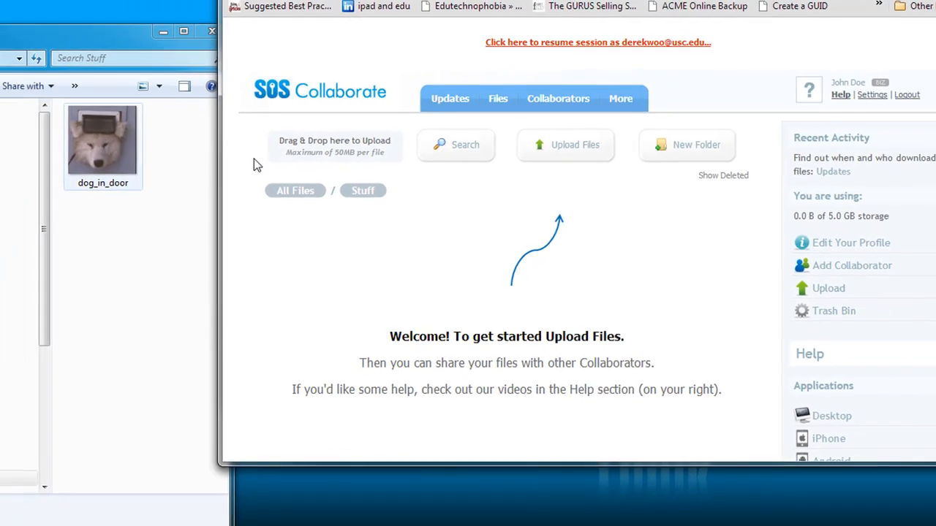
pyautogui.click(563, 143)
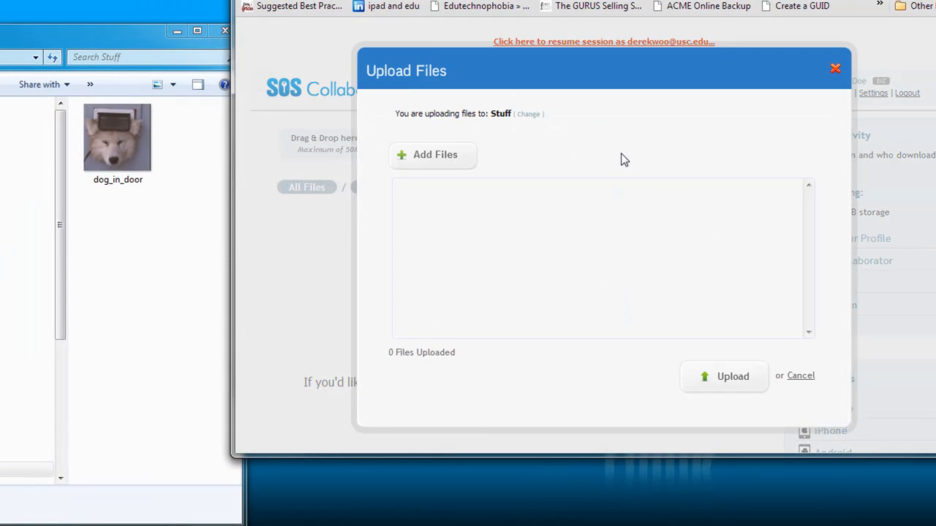
pyautogui.click(445, 158)
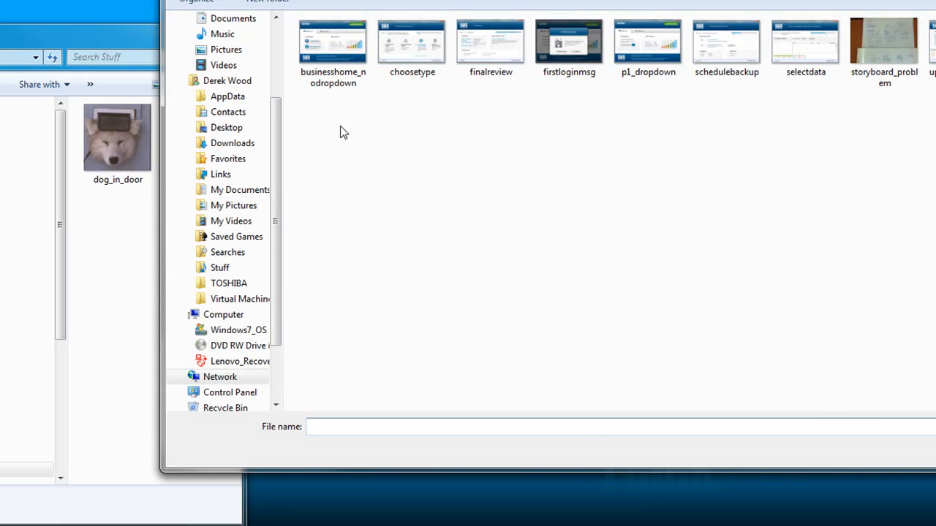
pyautogui.click(333, 46)
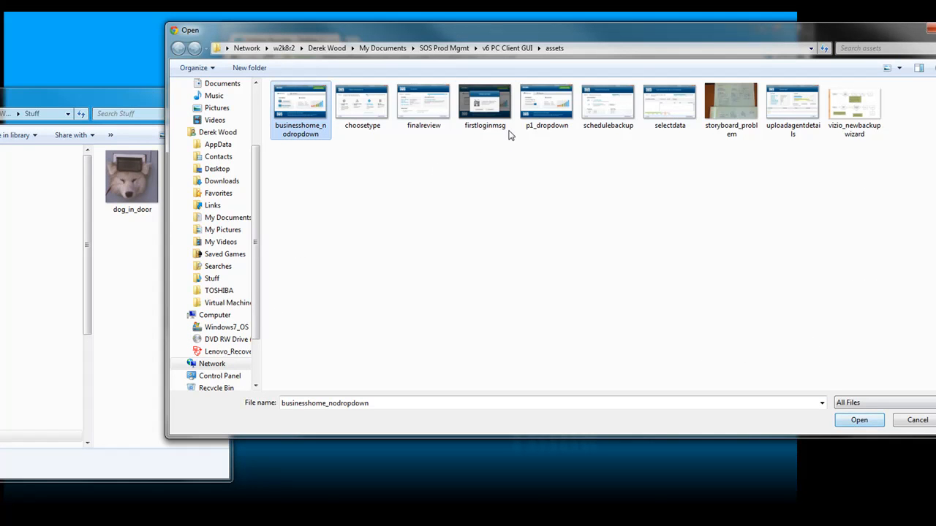
pyautogui.keyDown('shift'); pyautogui.click(621, 111); pyautogui.keyUp('shift')
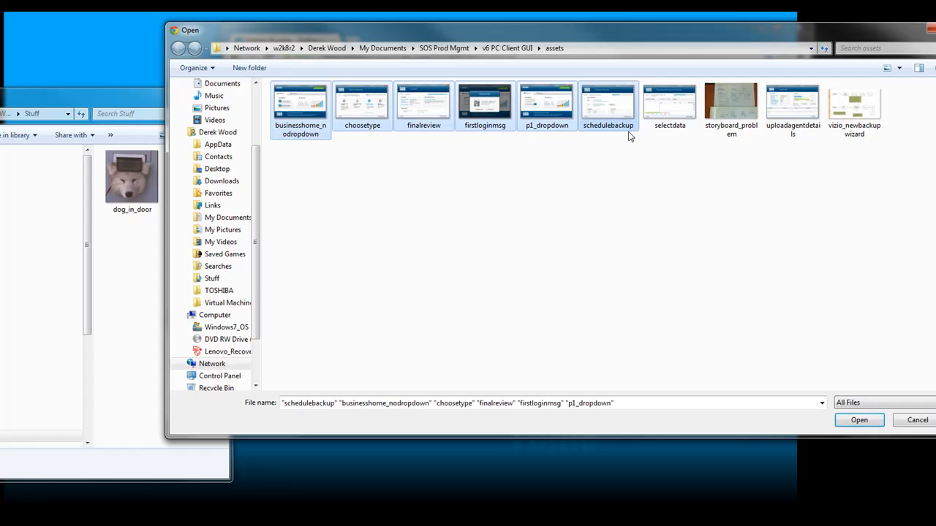
pyautogui.keyDown('shift'); pyautogui.click(846, 114); pyautogui.keyUp('shift')
pyautogui.click(859, 423)
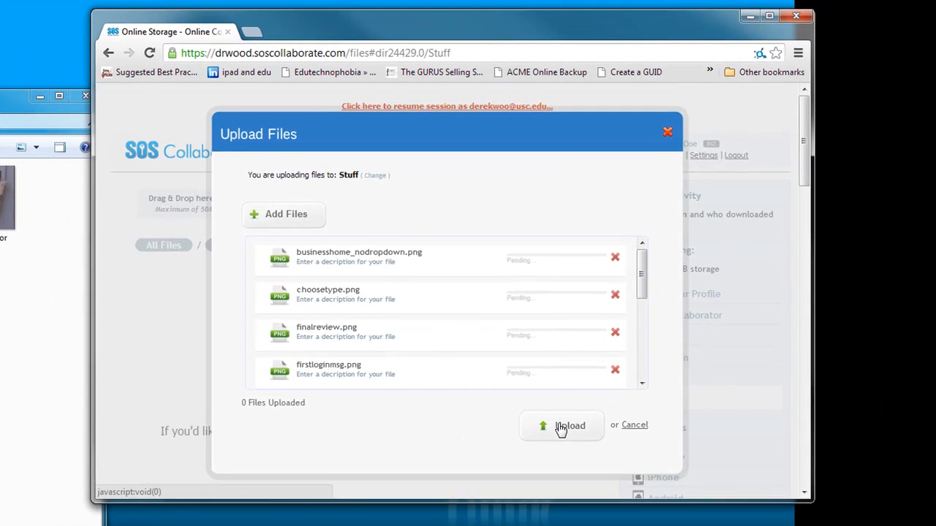
# Upload the listed PNG files to the Stuff folder and look through the folder's contents
pyautogui.click(593, 365)
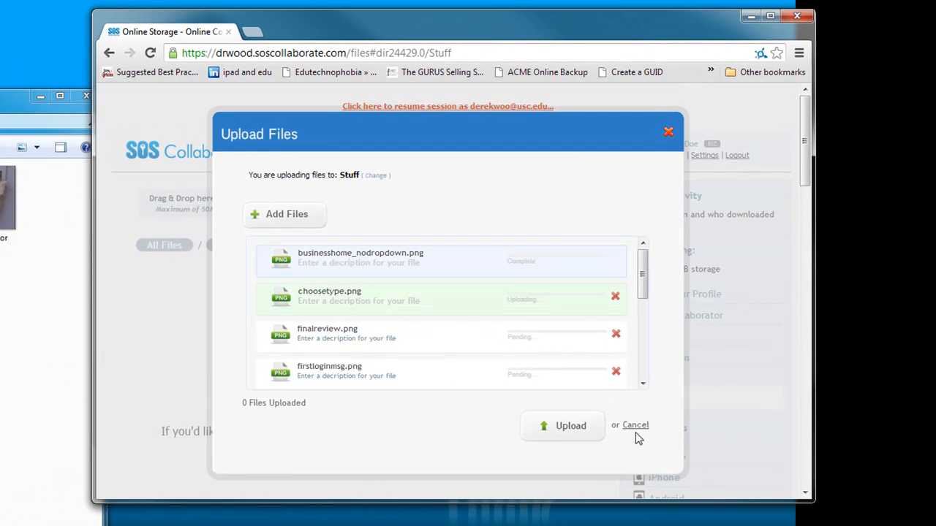
pyautogui.moveTo(647, 281); pyautogui.dragTo(649, 362)
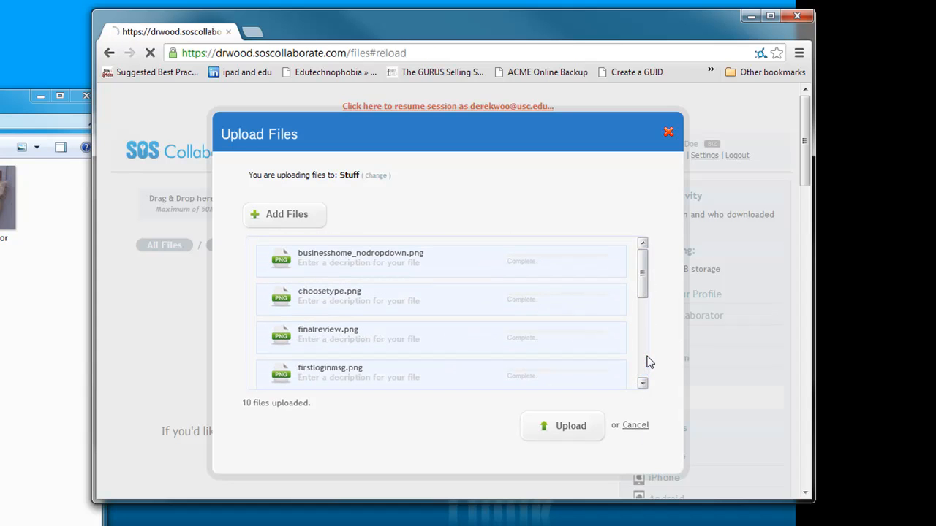
pyautogui.scroll(-4, 308, 312)
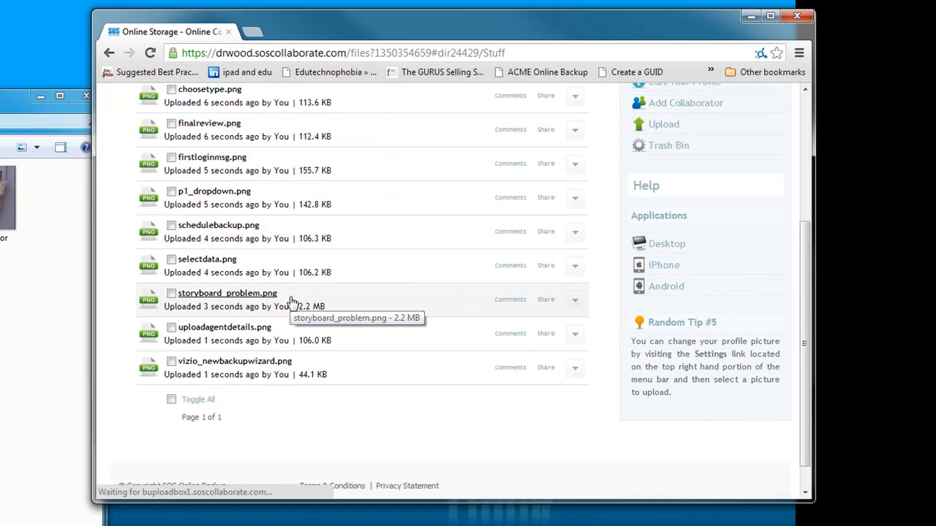
pyautogui.scroll(4, 287, 285)
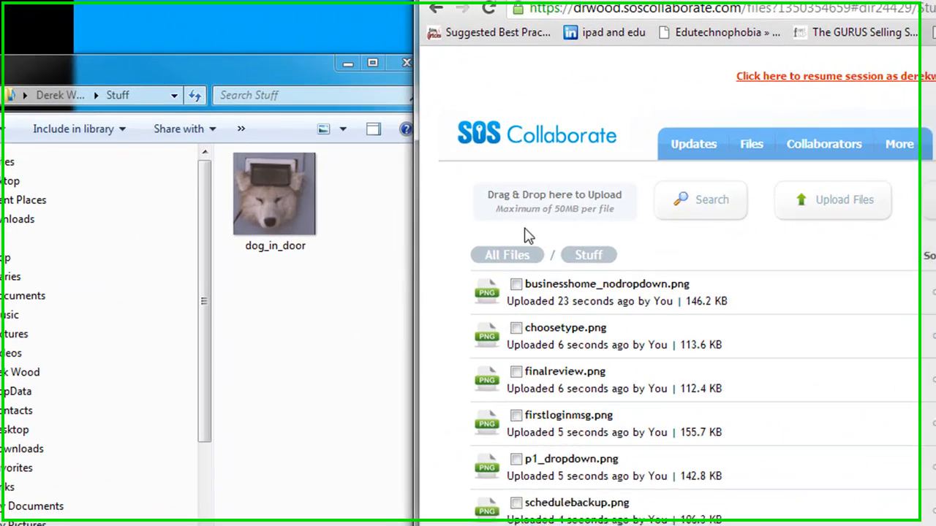
# Upload the dog_in_door image from the local Stuff folder to the online Stuff folder and check the file list
pyautogui.moveTo(280, 209); pyautogui.dragTo(541, 191)
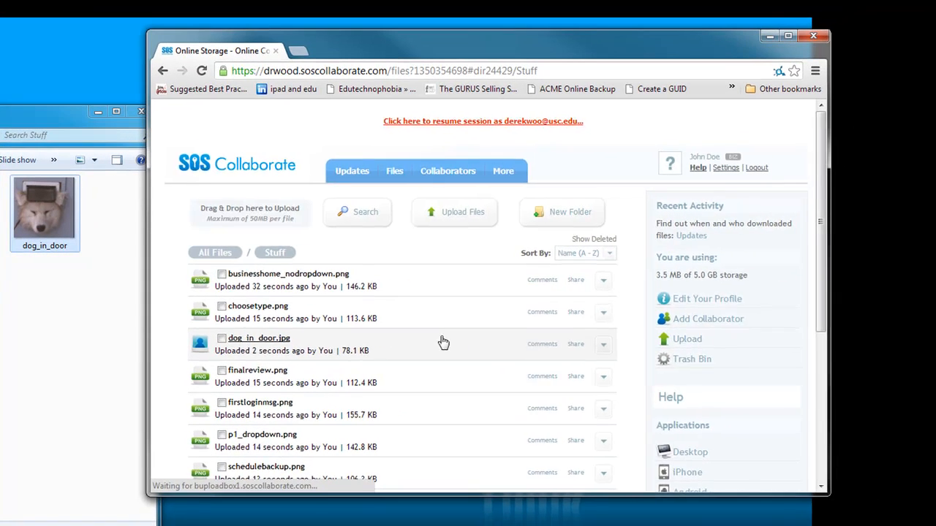
pyautogui.scroll(-3, 450, 326)
pyautogui.scroll(3, 455, 317)
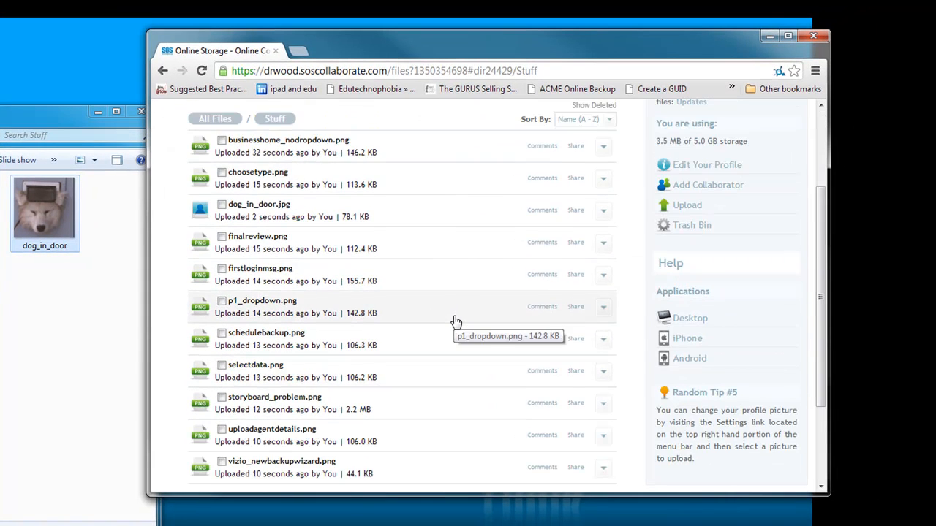
pyautogui.scroll(2, 438, 219)
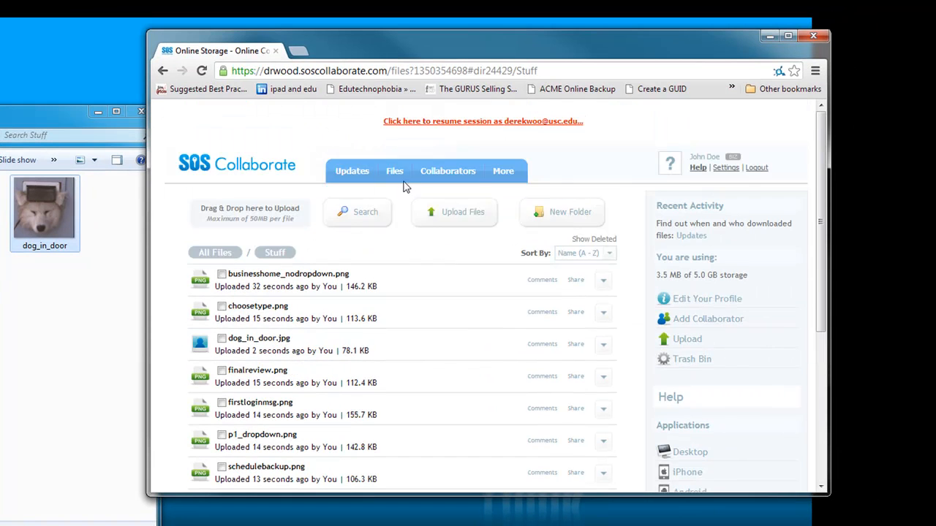
# Reopen the Stuff folder from the file listing to review its contents, and return to All Files
pyautogui.click(398, 193)
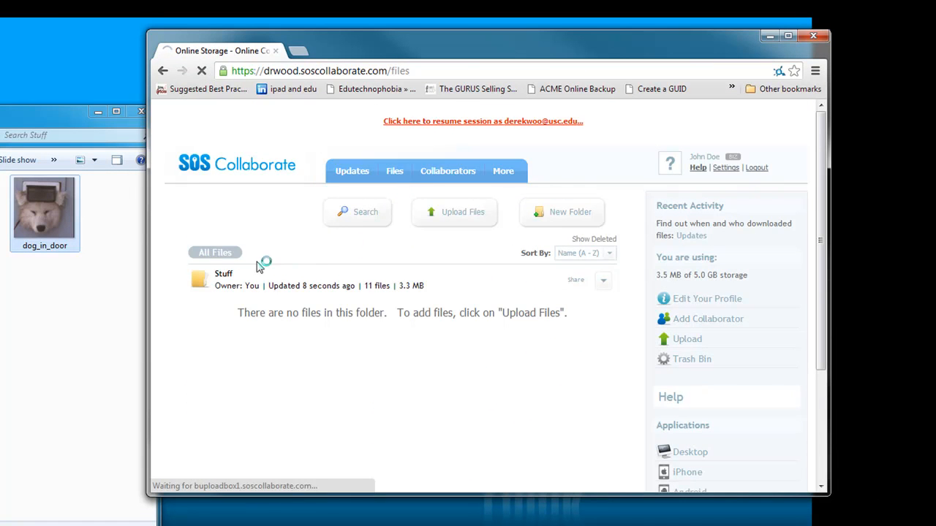
pyautogui.click(219, 275)
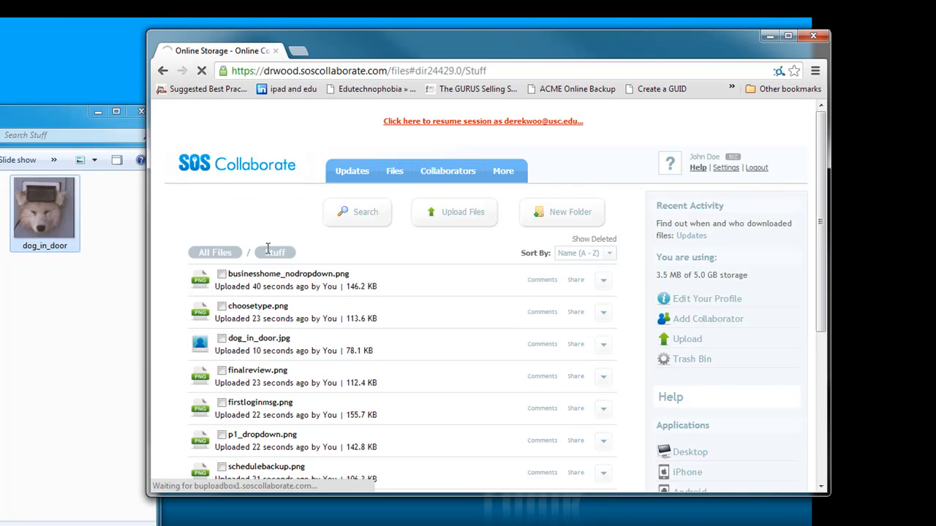
pyautogui.click(211, 253)
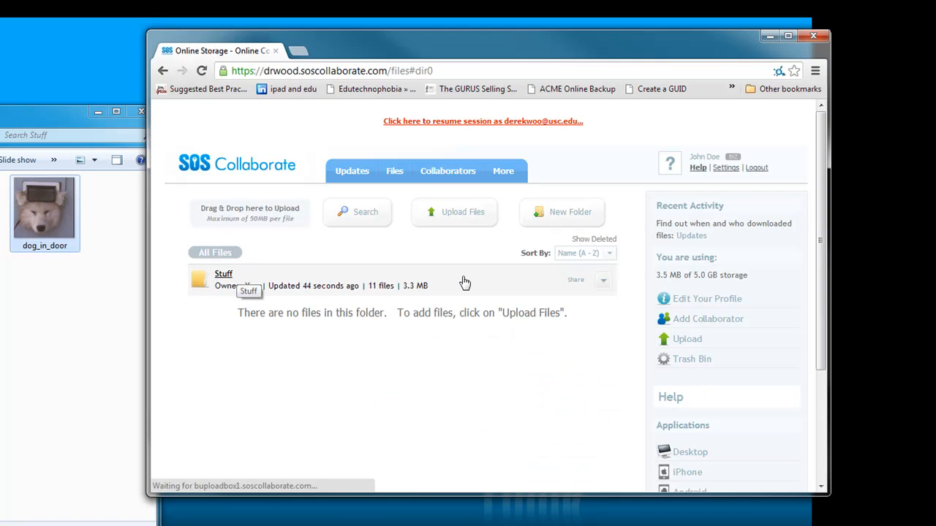
# Prepare a collaborator invitation for the Stuff folder with the invitee's e-mail address and plus Editing access
pyautogui.click(602, 283)
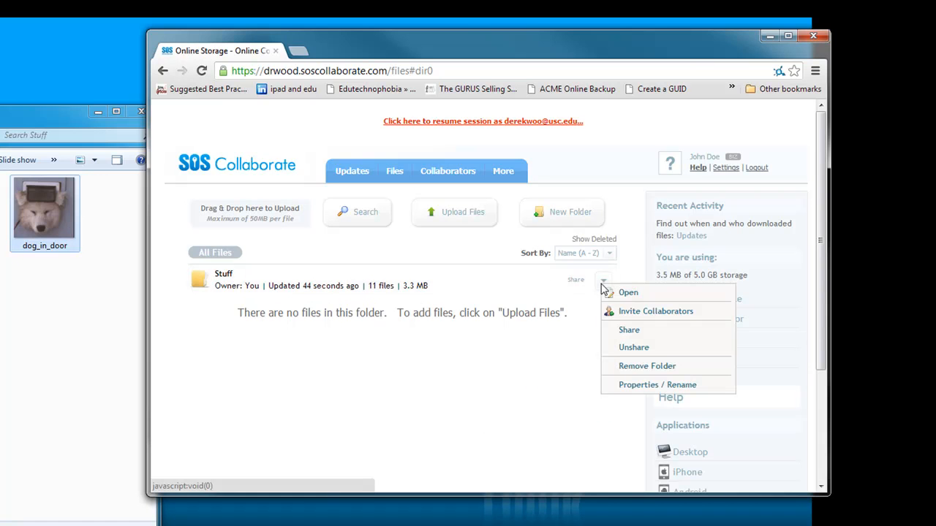
pyautogui.click(634, 311)
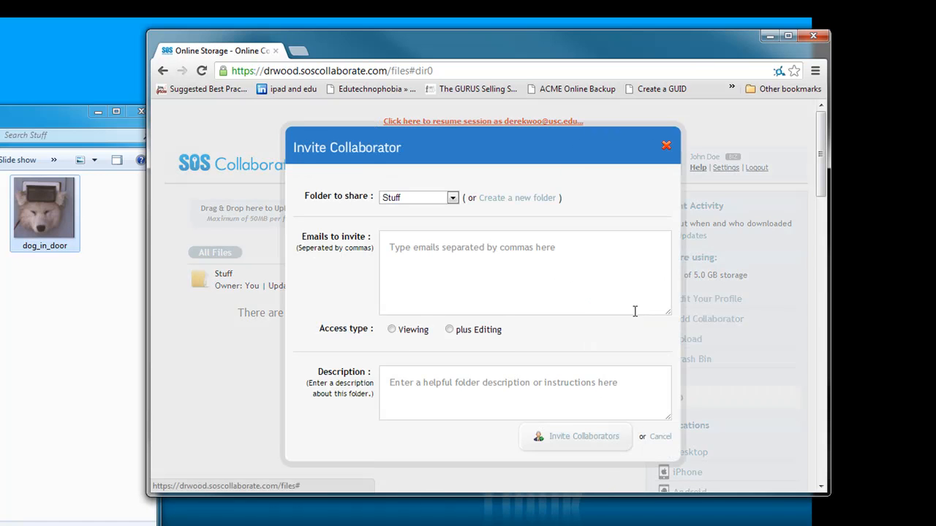
pyautogui.click(417, 259)
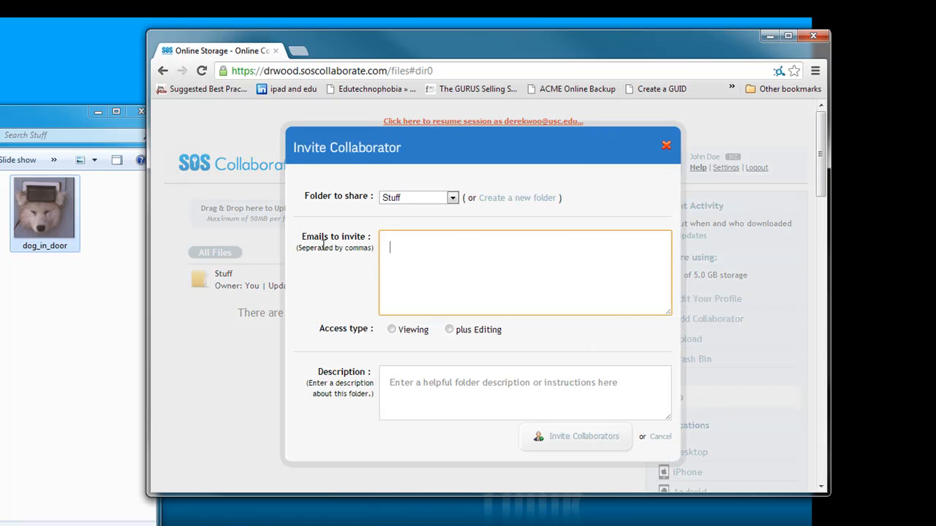
pyautogui.click(450, 330)
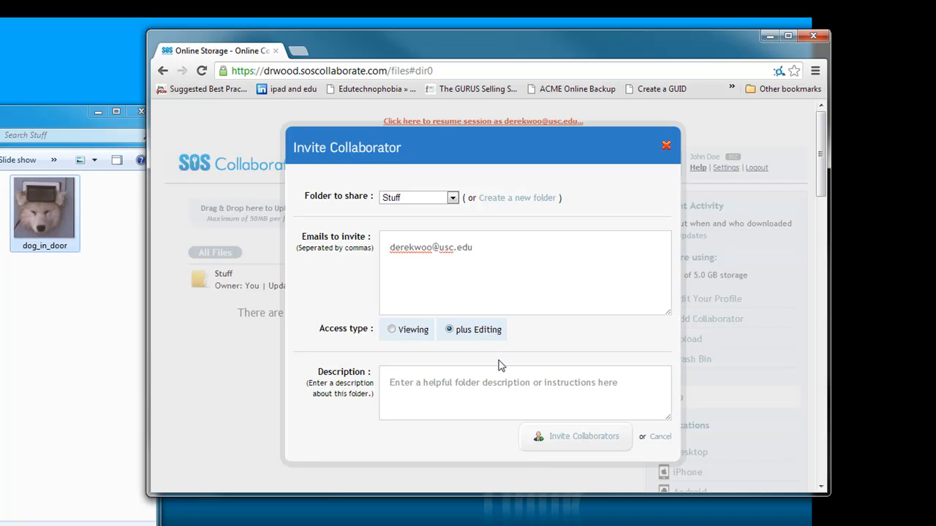
# Describe the folder with a greeting, "Please comment on these mockups.", "Dont mind the dog." and a signed "Thanks,", and send the invitation
pyautogui.click(479, 383)
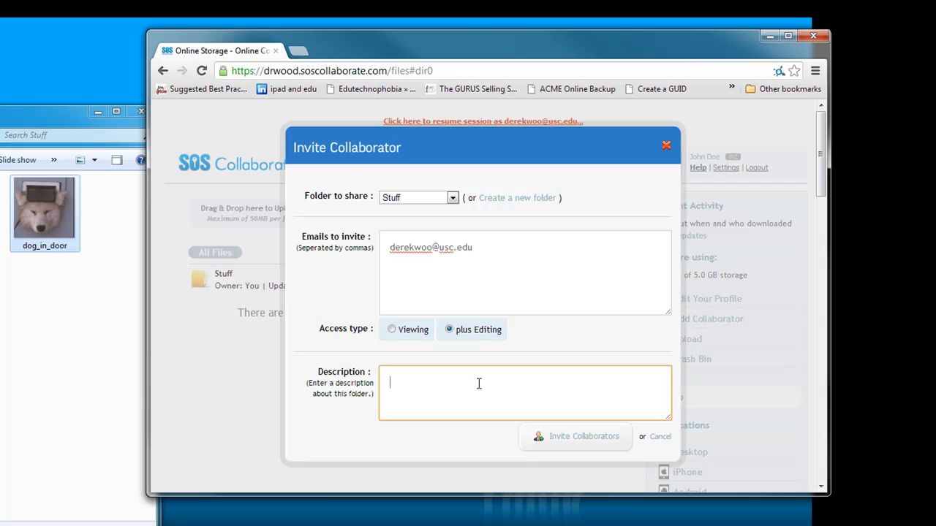
pyautogui.write('Hi Derek,')
pyautogui.press('Return')
pyautogui.write('Please comment on these moc')
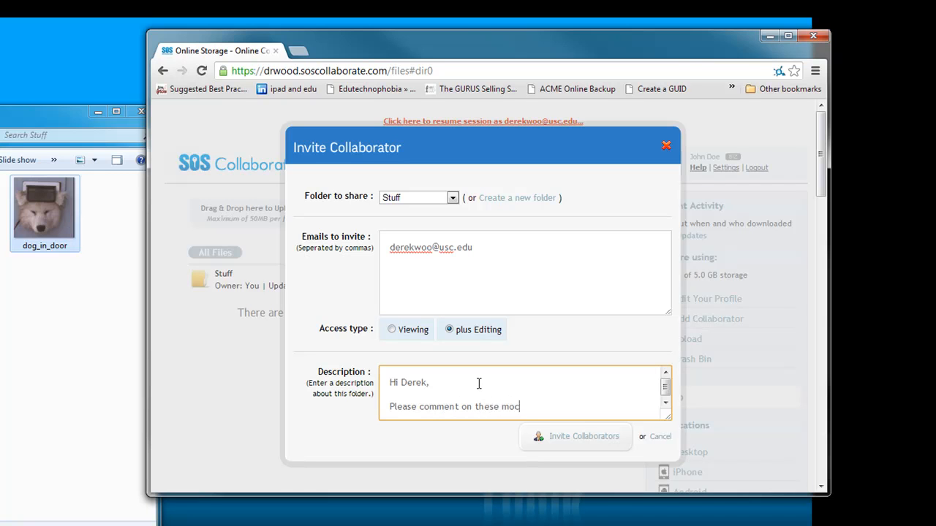
pyautogui.write('kups.')
pyautogui.press('Return')
pyautogui.press('Return')
pyautogui.write('Don')
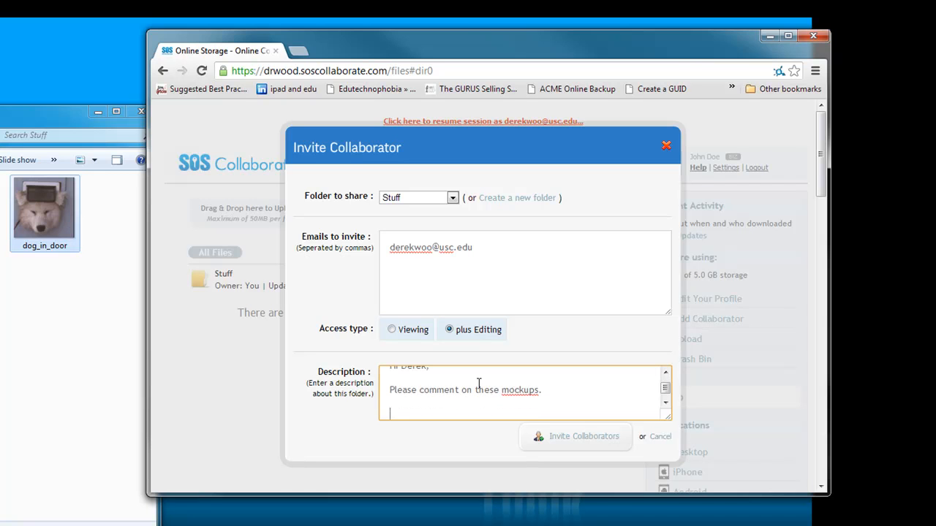
pyautogui.write('t mind the dog.')
pyautogui.press('Return')
pyautogui.press('Return')
pyautogui.write('Thanks,')
pyautogui.press('Return')
pyautogui.press('Return')
pyautogui.write('John')
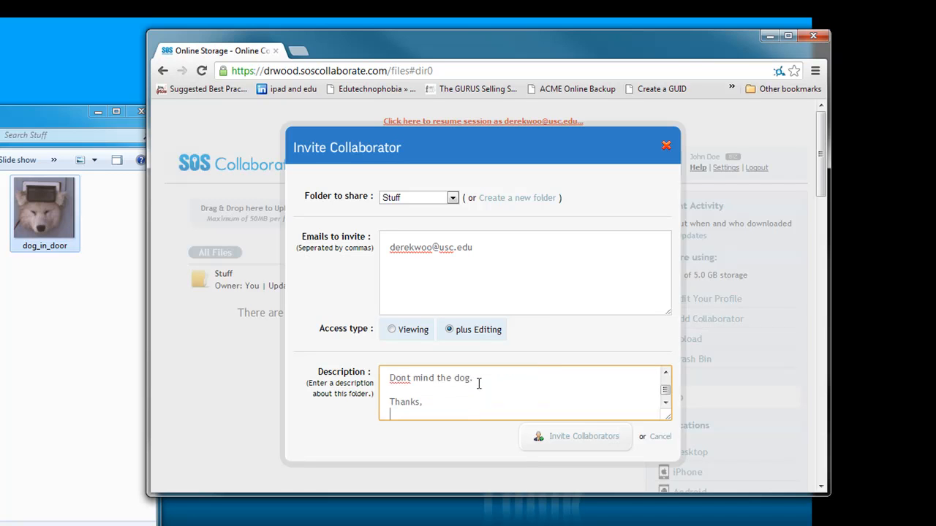
pyautogui.click(573, 439)
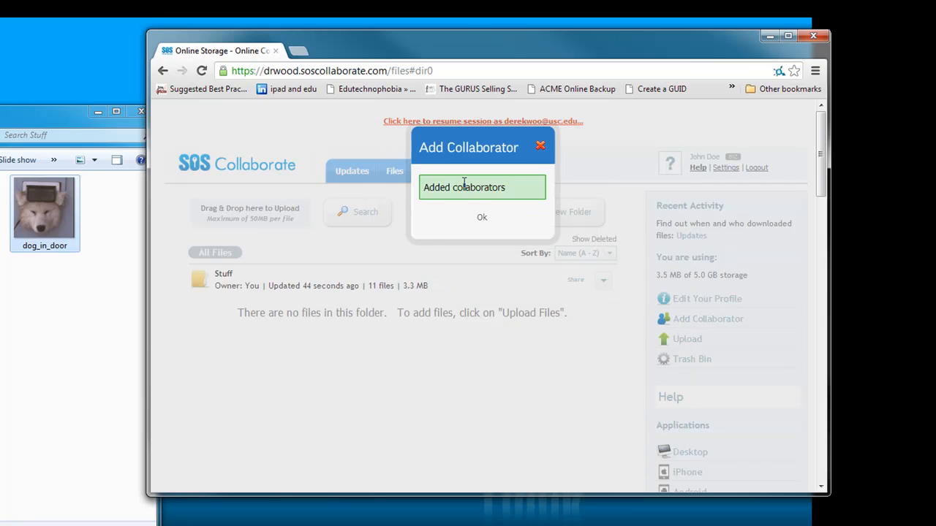
pyautogui.click(483, 219)
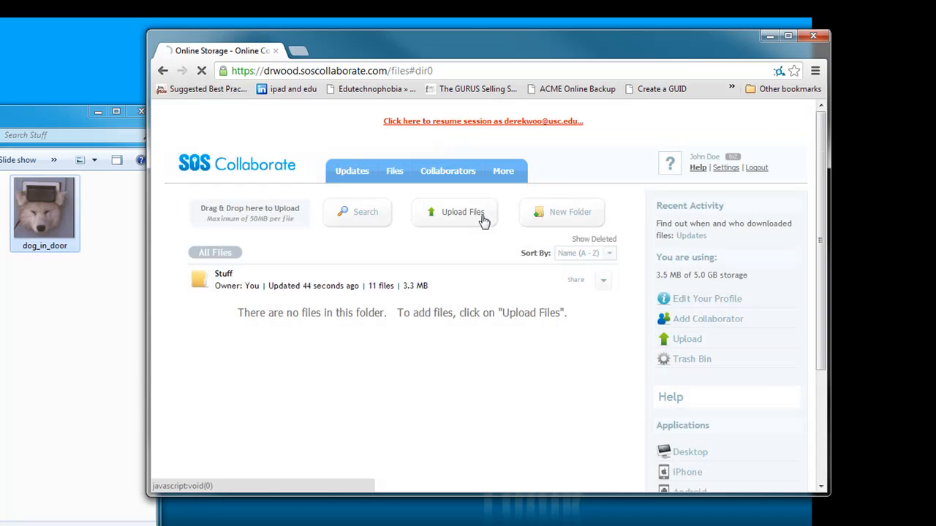
# Resume the administrator's session and accept the pending invitation to collaborate in the Stuff folder
pyautogui.click(422, 122)
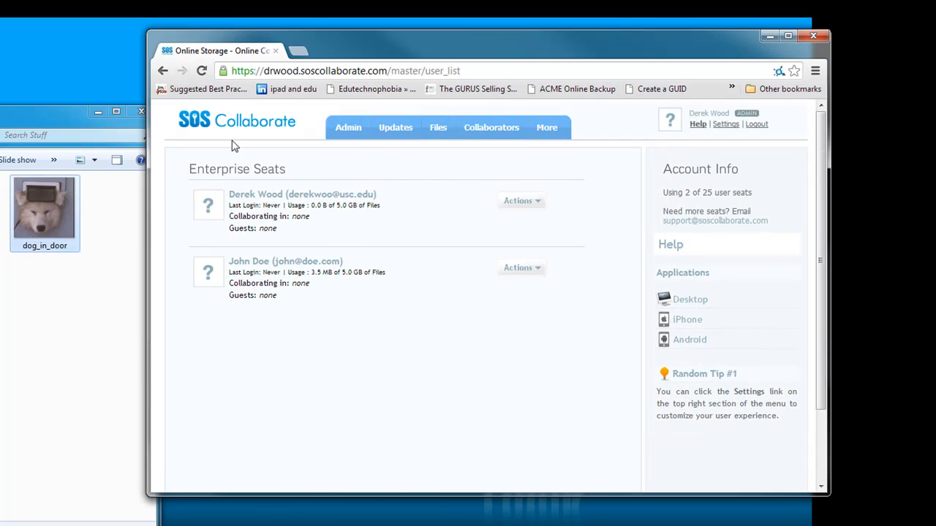
pyautogui.moveTo(399, 132)
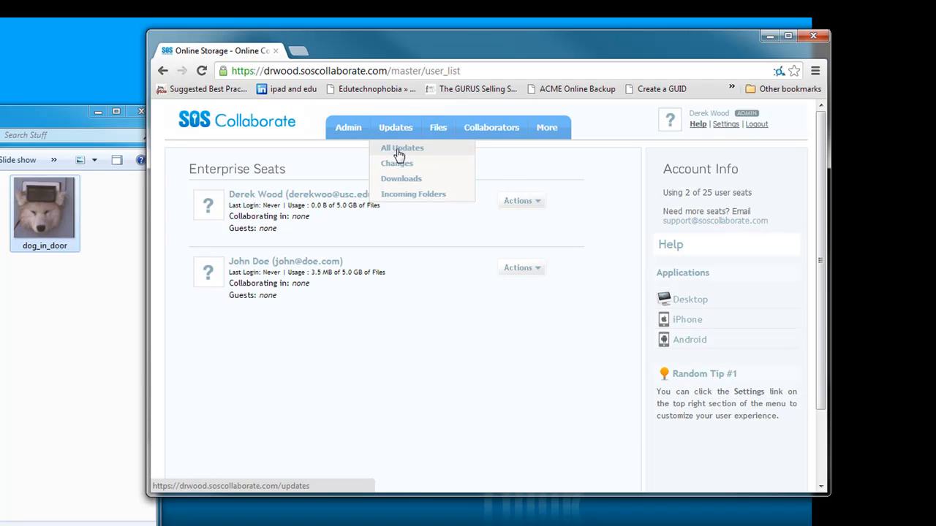
pyautogui.click(399, 153)
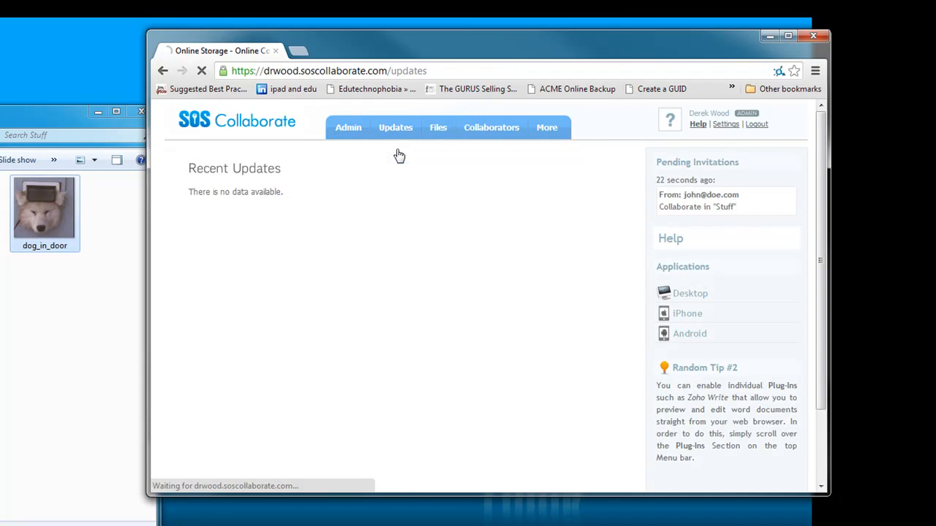
pyautogui.moveTo(397, 130)
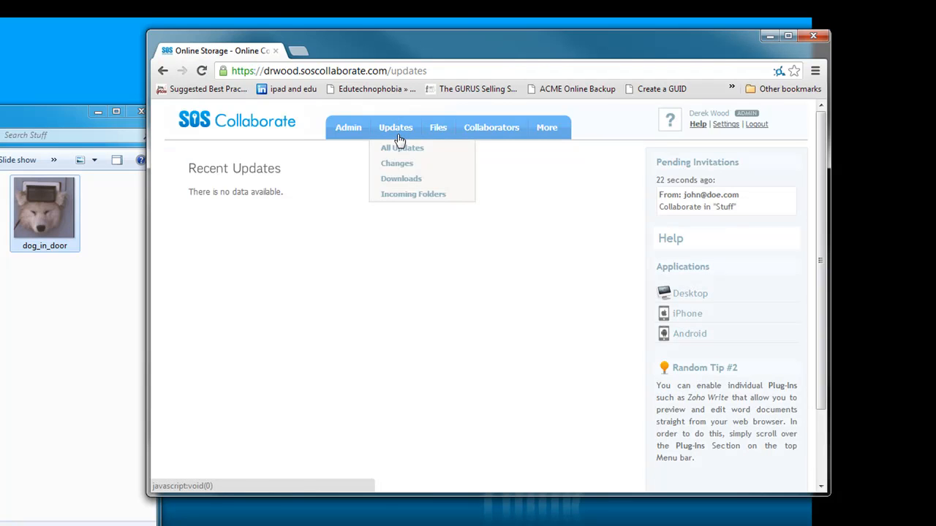
pyautogui.click(696, 204)
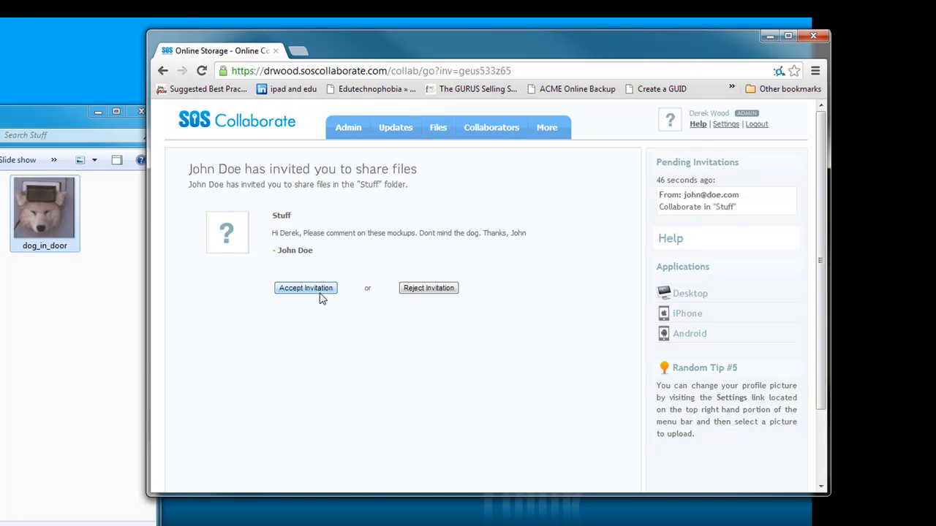
pyautogui.click(316, 292)
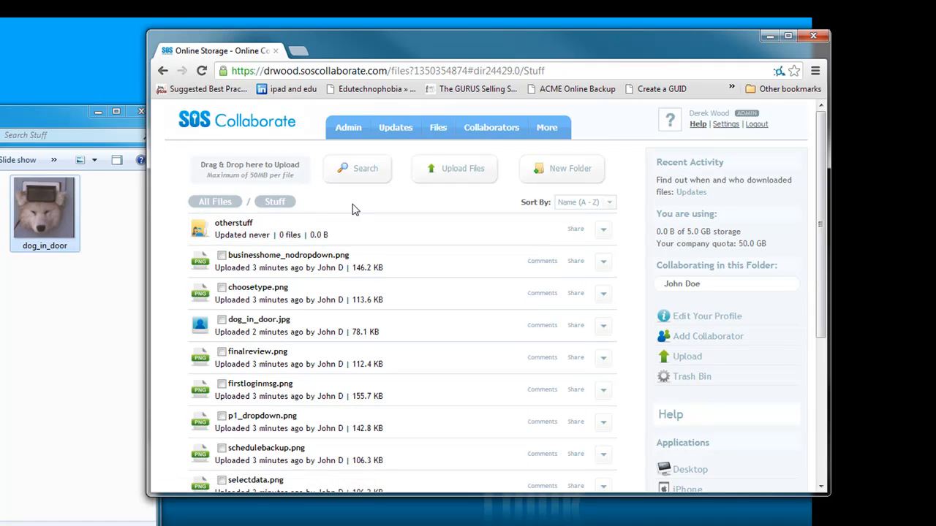
# Look at the shared Stuff folder in All Files, preview businesshome_nodropdown.png inside it, and return to the folder
pyautogui.click(218, 202)
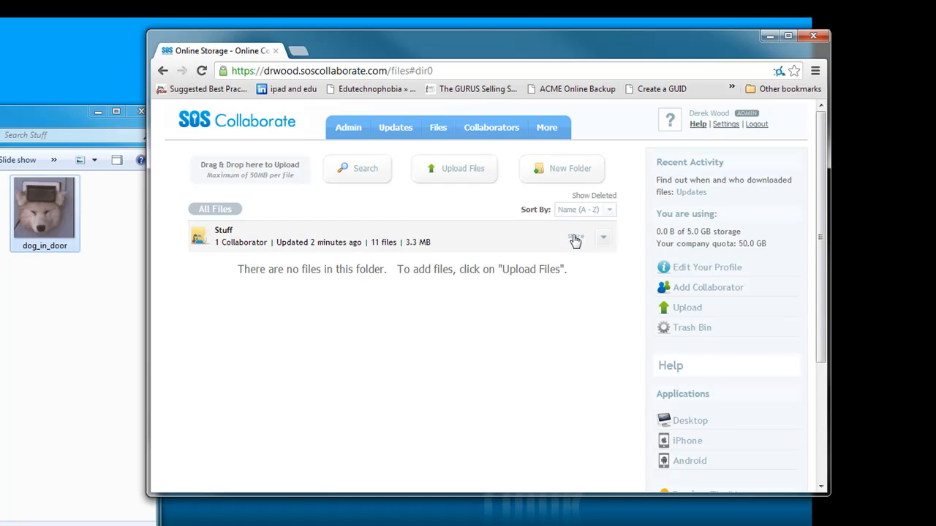
pyautogui.click(224, 232)
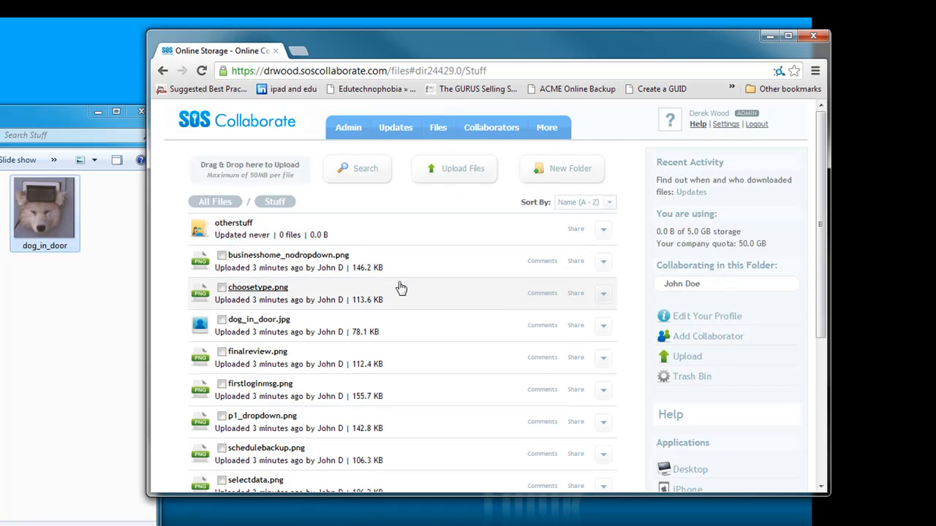
pyautogui.click(308, 257)
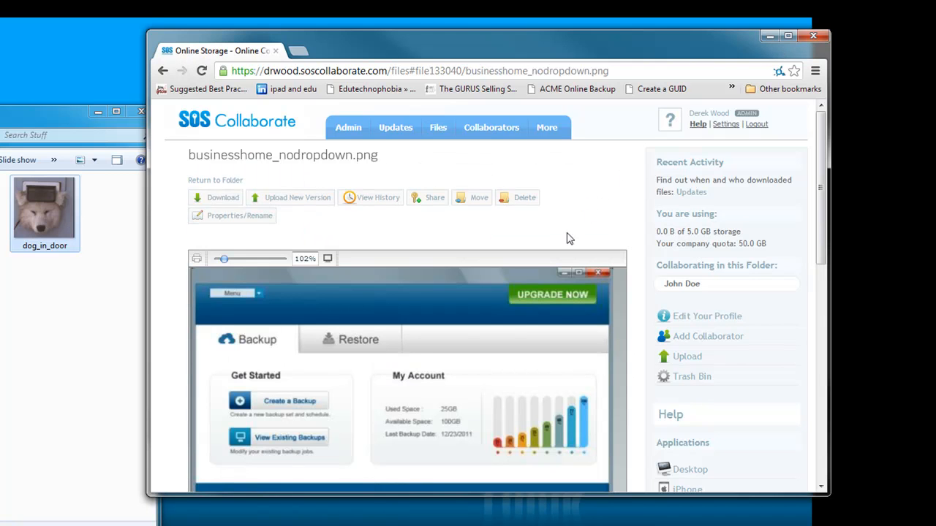
pyautogui.scroll(-2, 569, 239)
pyautogui.scroll(1, 498, 313)
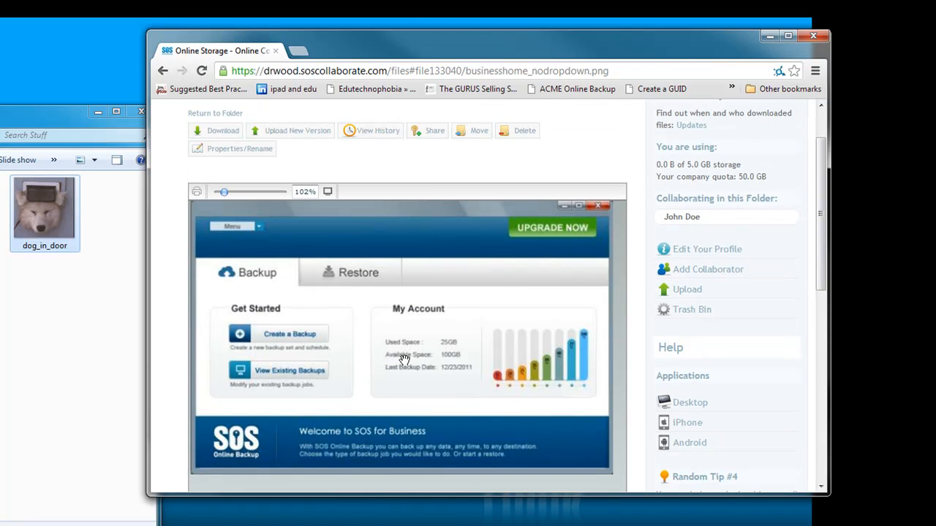
pyautogui.scroll(1, 403, 360)
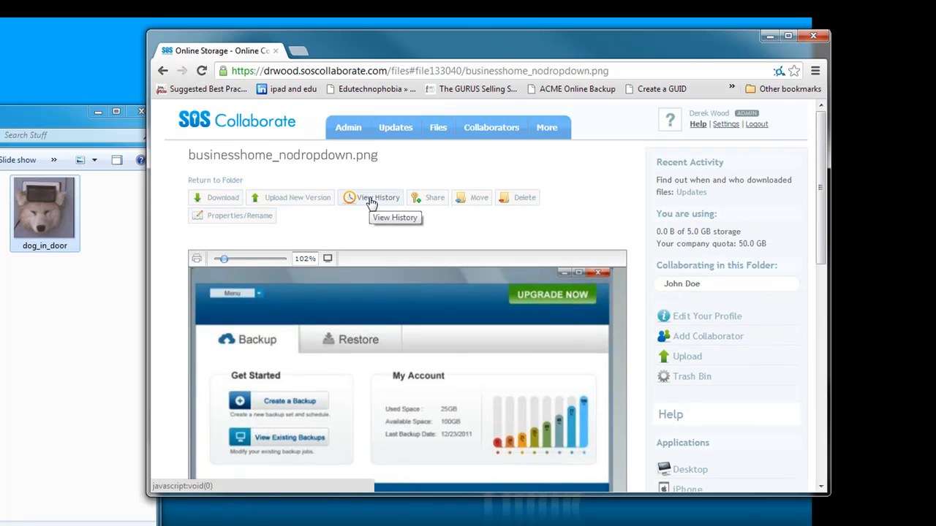
pyautogui.click(229, 181)
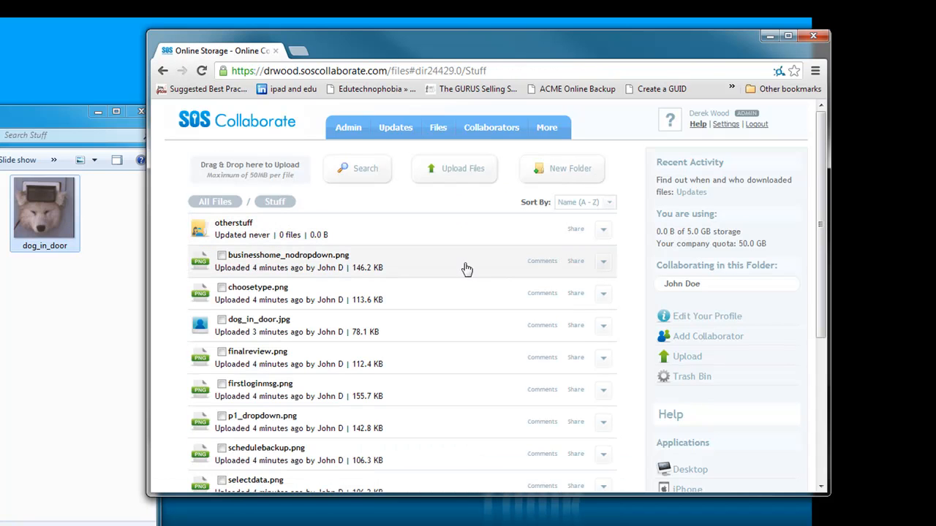
# Add a comment to businesshome_nodropdown.png addressing the uploader by first name, followed by "that looks good. Let's go with it!"
pyautogui.click(606, 266)
pyautogui.click(414, 263)
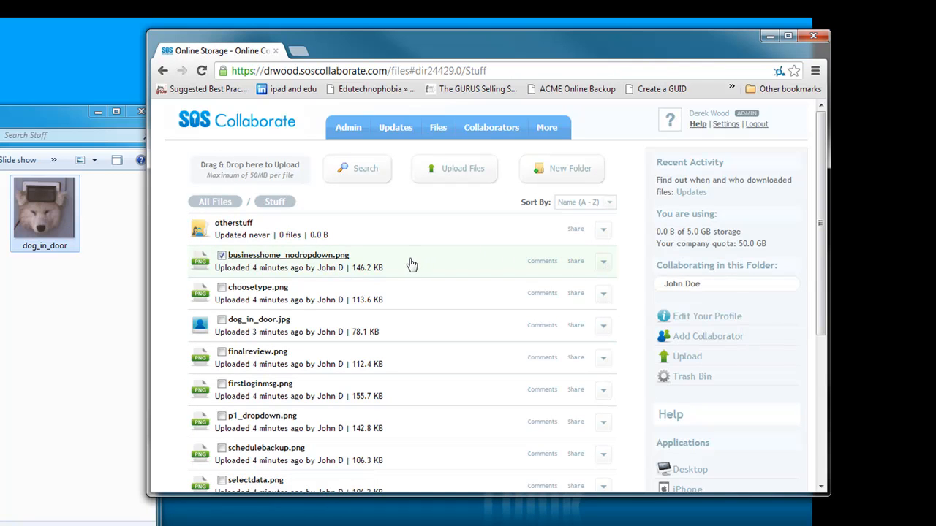
pyautogui.click(398, 264)
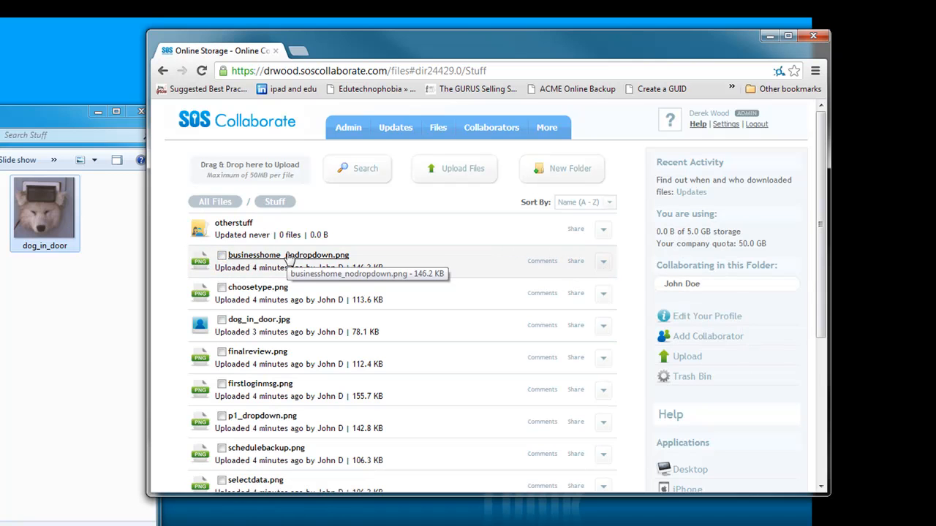
pyautogui.click(535, 264)
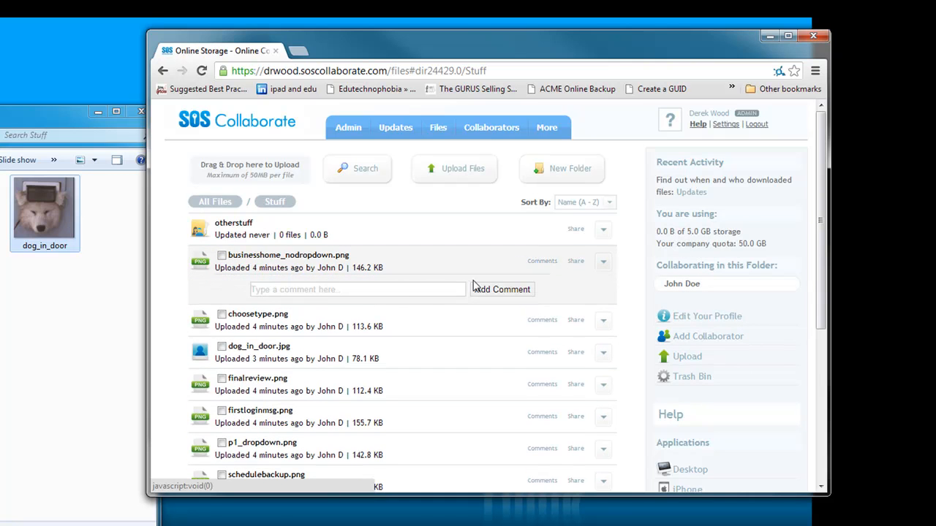
pyautogui.click(338, 289)
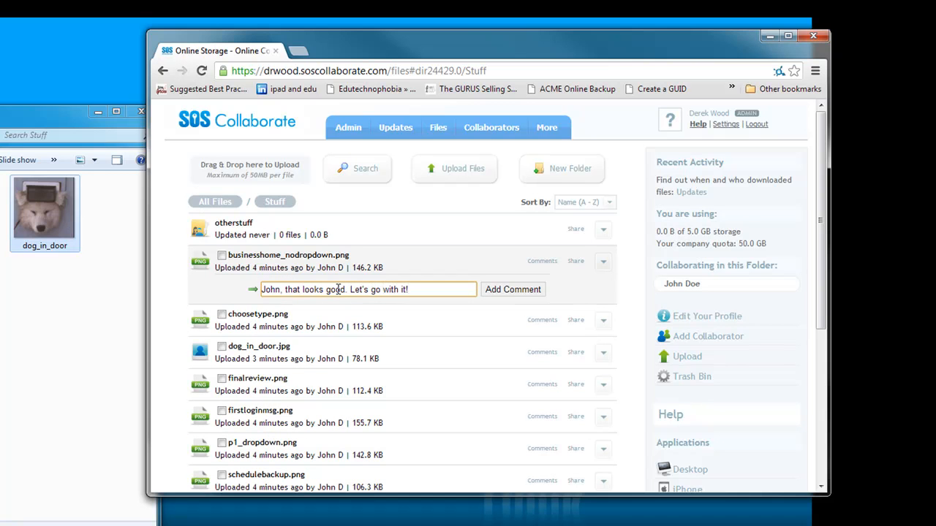
pyautogui.click(498, 291)
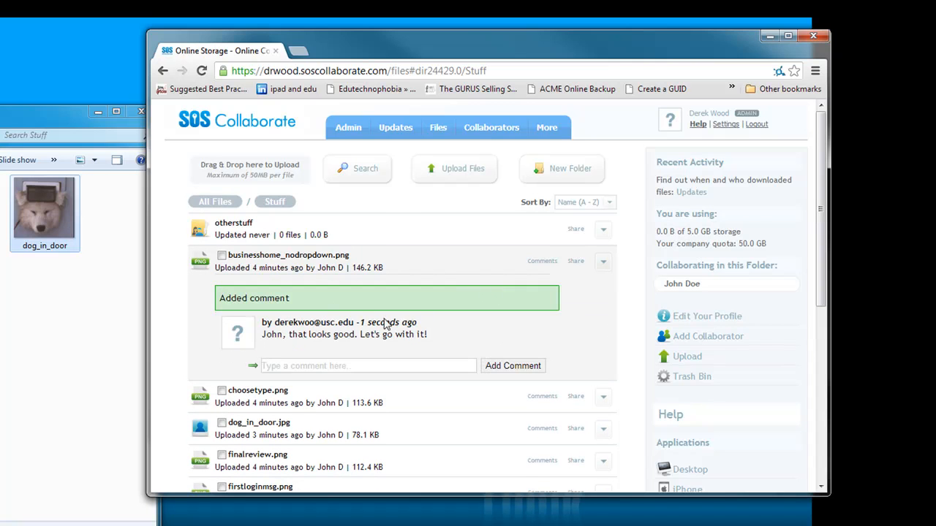
# Switch to the non-admin user's account from the user list and open its recent updates
pyautogui.moveTo(350, 129)
pyautogui.moveTo(358, 195)
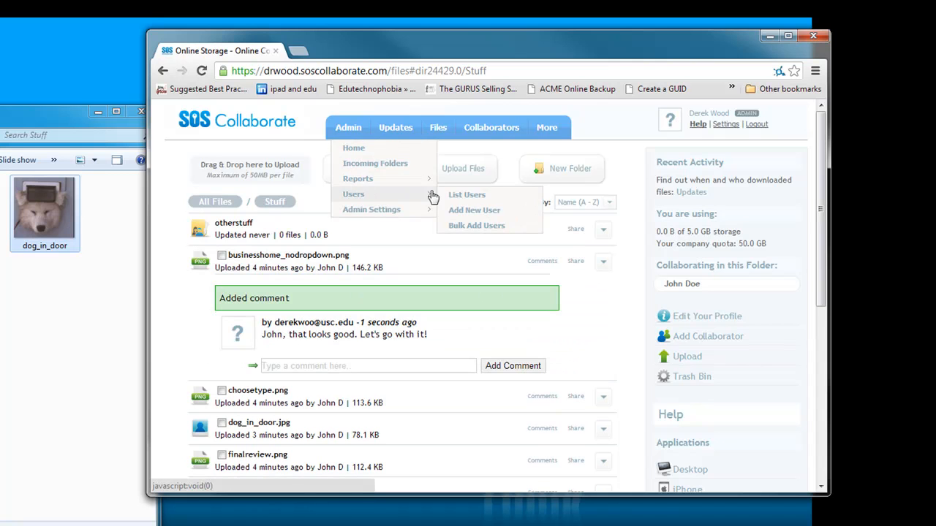
pyautogui.click(466, 195)
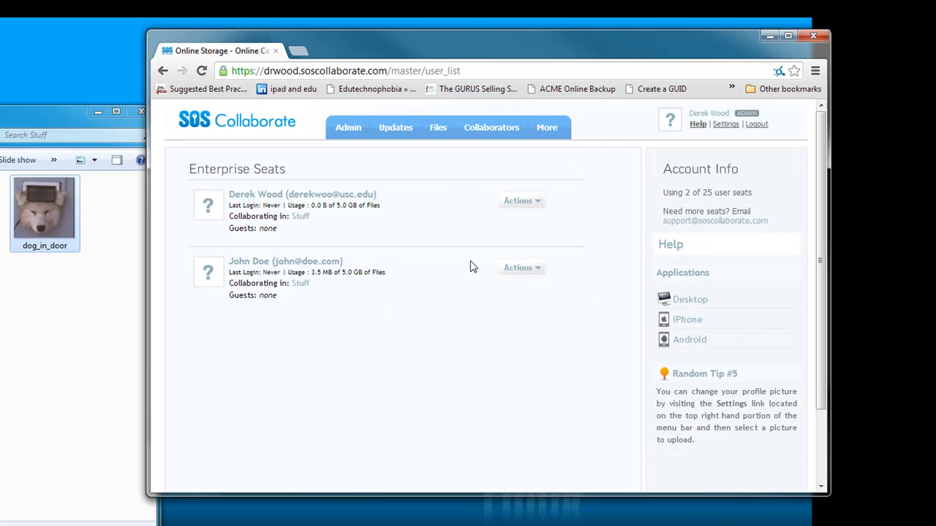
pyautogui.click(539, 269)
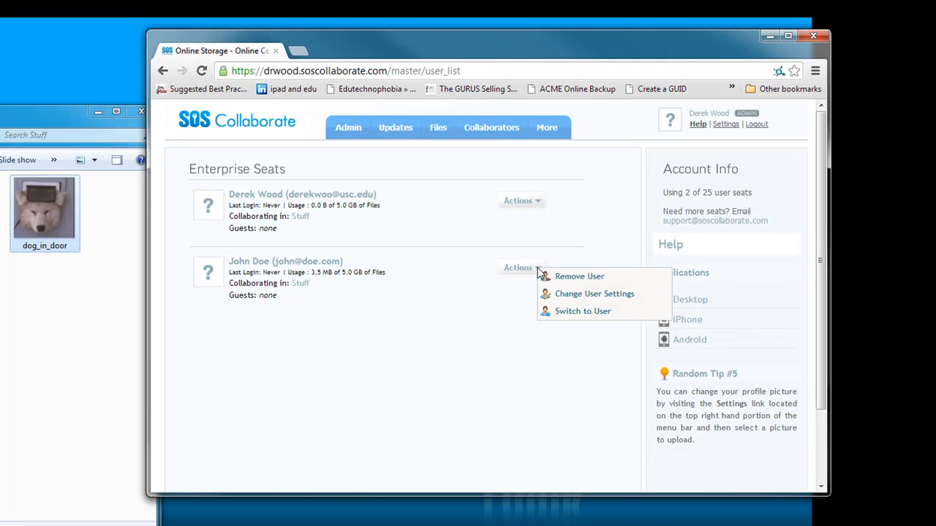
pyautogui.click(583, 313)
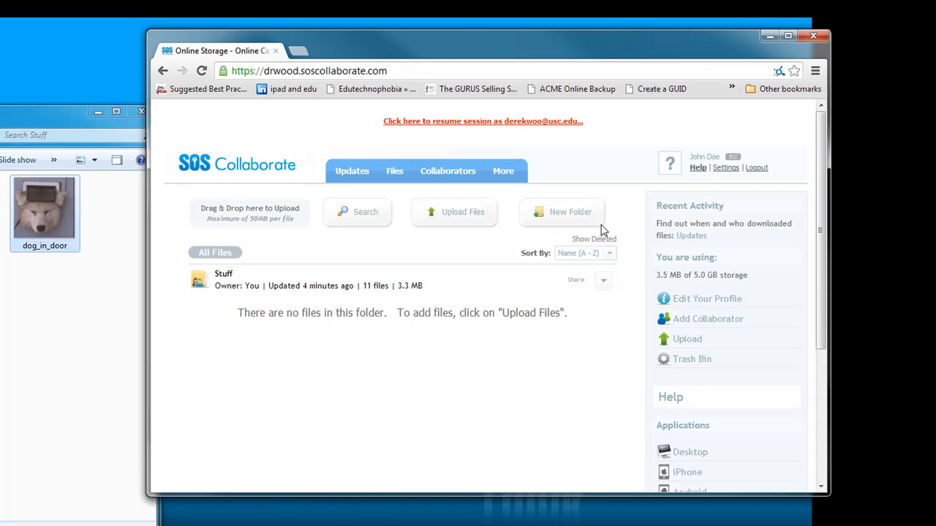
pyautogui.click(691, 237)
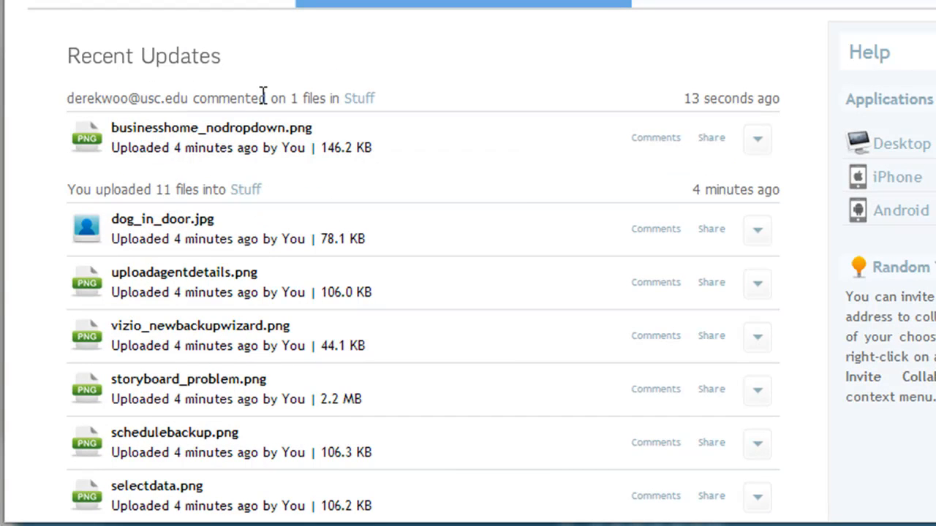
# Open the Stuff folder from the recent updates and reply to the comment on businesshome_nodropdown.png with "OK, going live!"
pyautogui.click(361, 104)
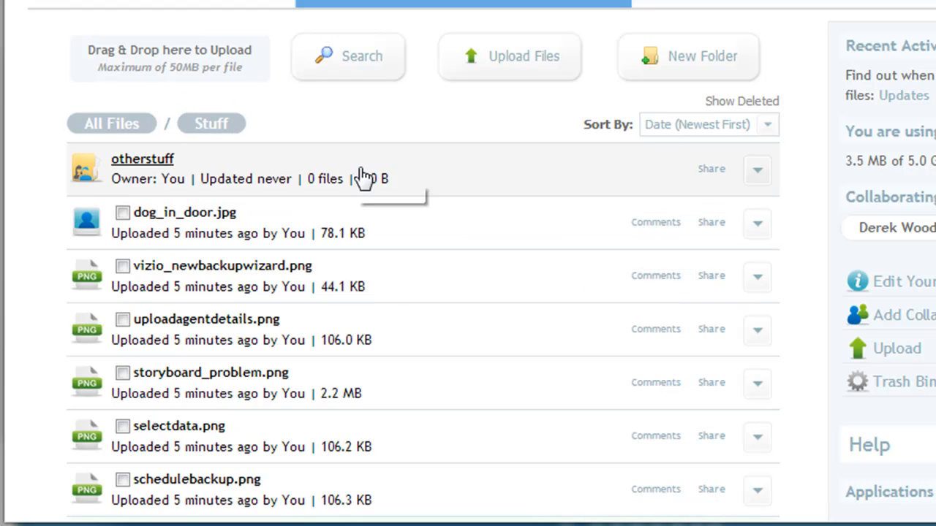
pyautogui.scroll(-7, 356, 168)
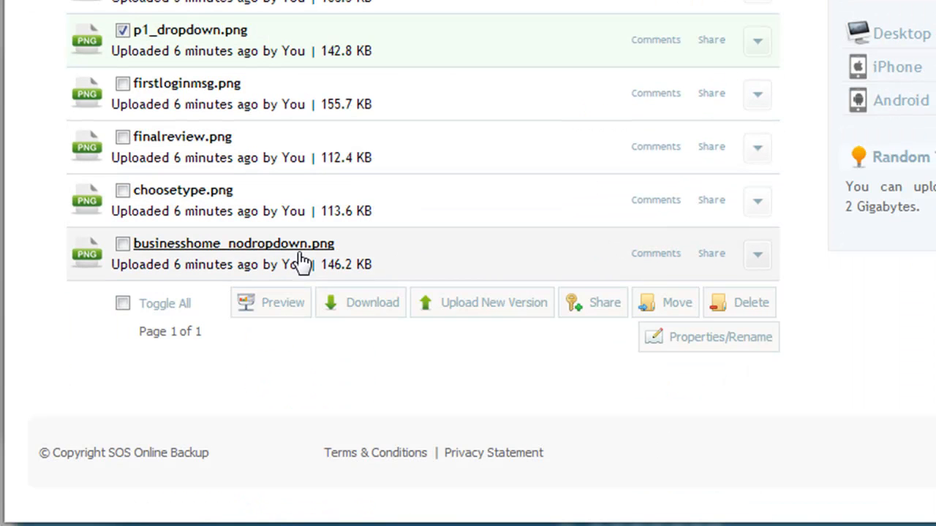
pyautogui.click(658, 256)
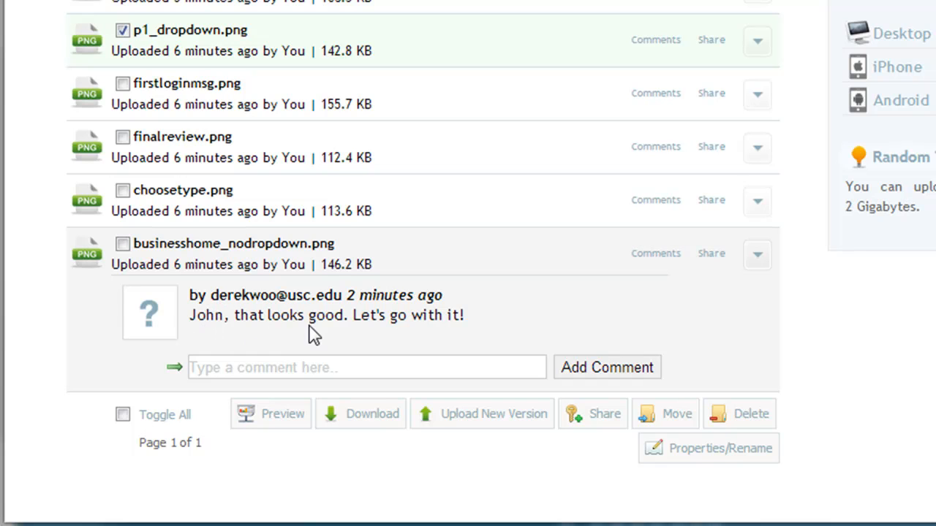
pyautogui.click(297, 368)
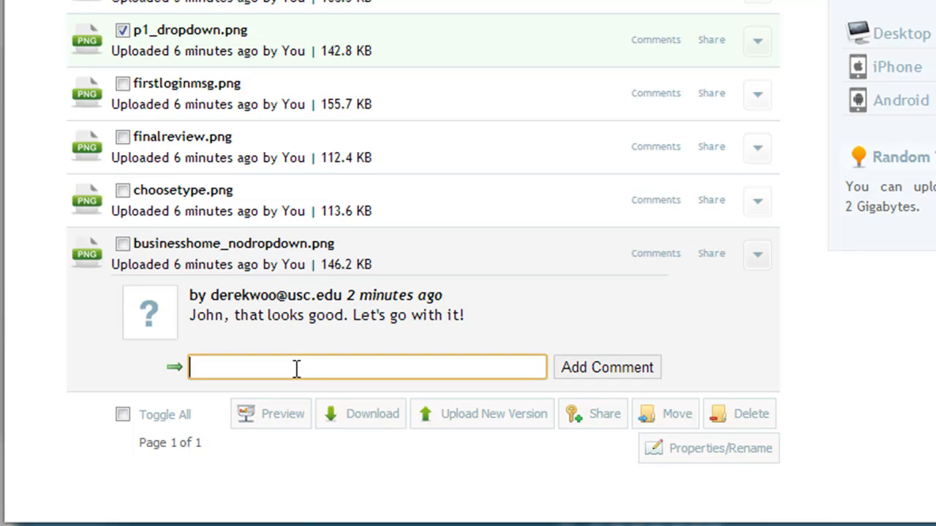
pyautogui.write('OK, going live!')
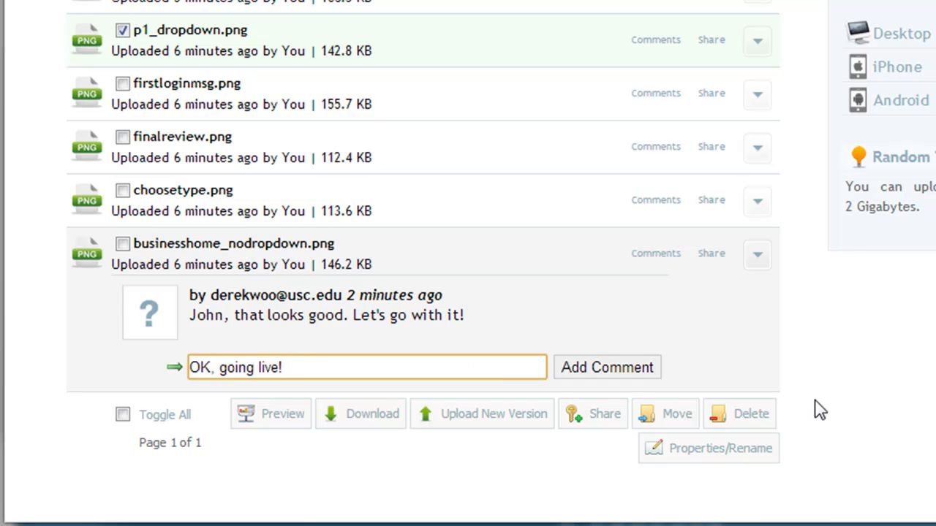
pyautogui.click(591, 370)
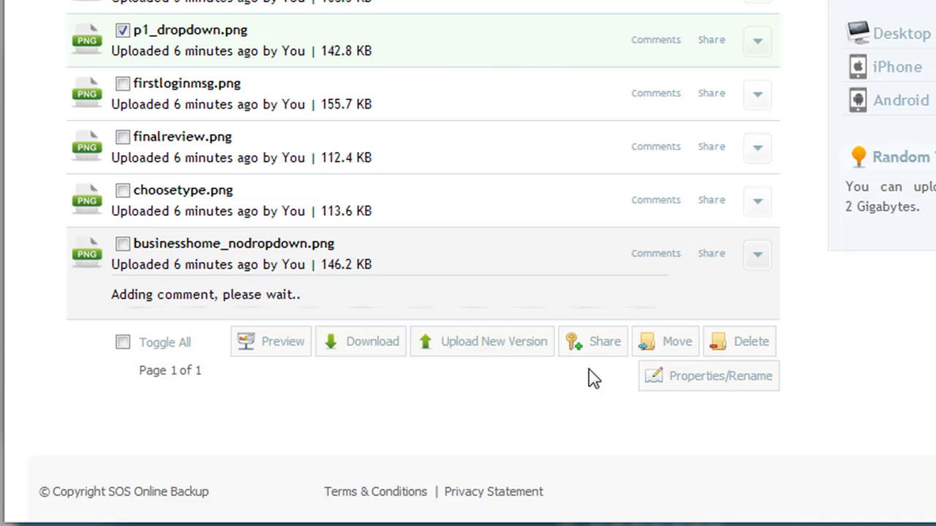